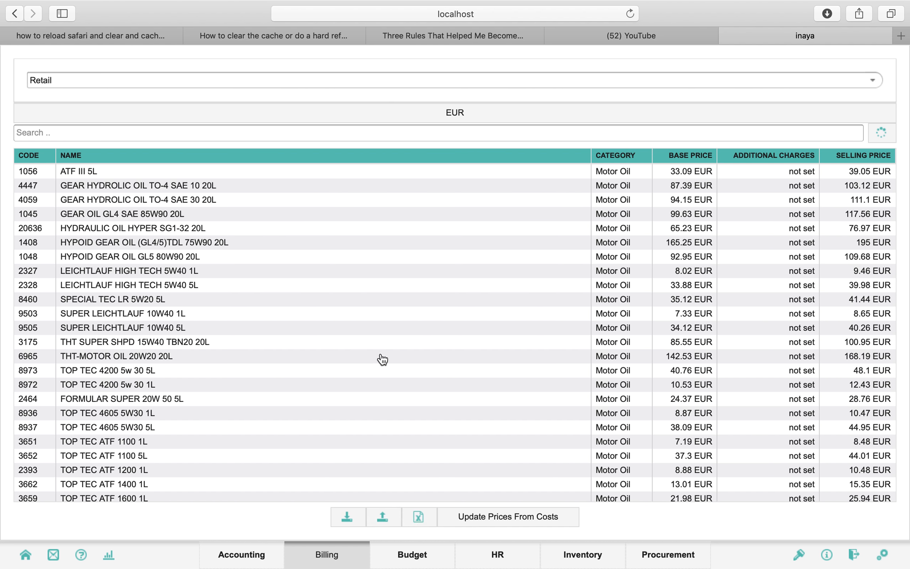
Download the price template for the Retail price list
scroll(336, 271, down, 5)
scroll(338, 272, down, 3)
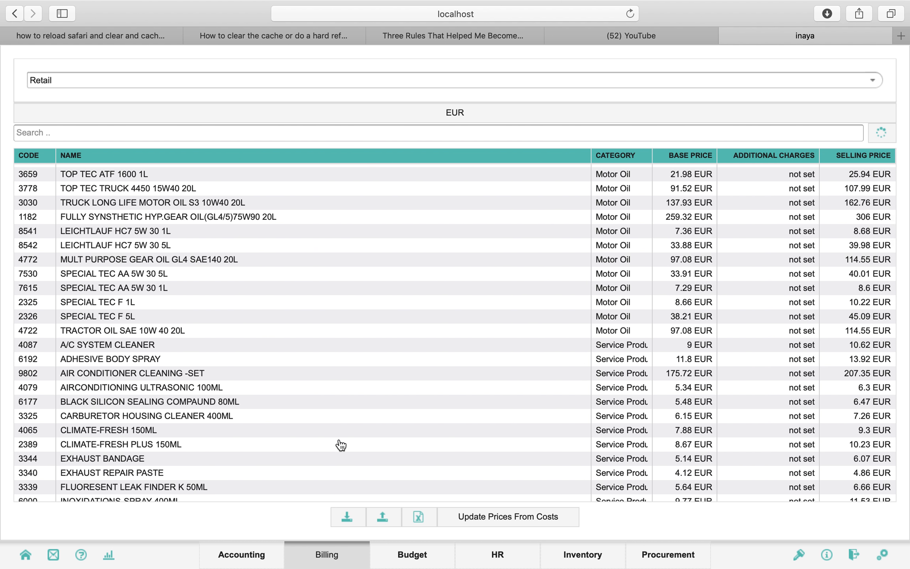
click(348, 518)
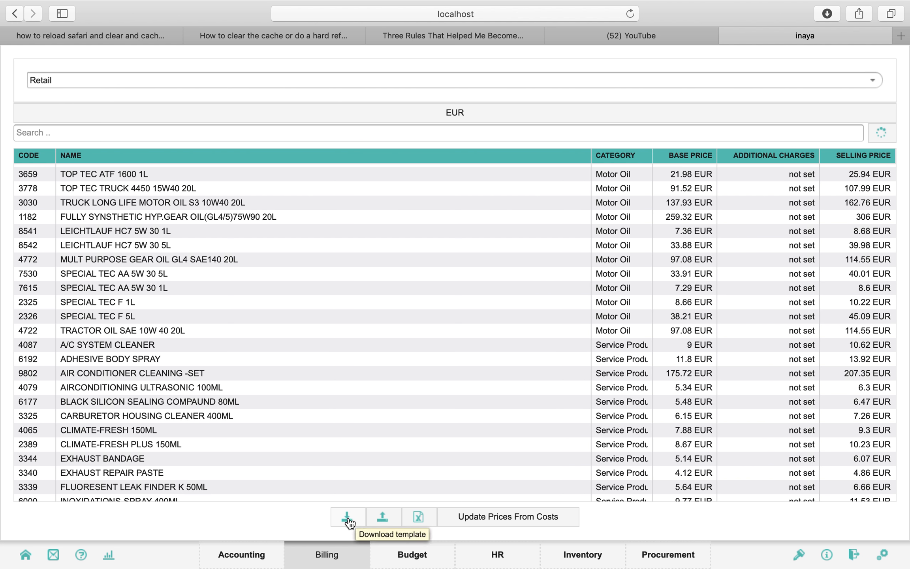
Open the downloaded template.xls from the desktop and enlarge its spreadsheet window enough to show all four price columns
key(ctrl+Left)
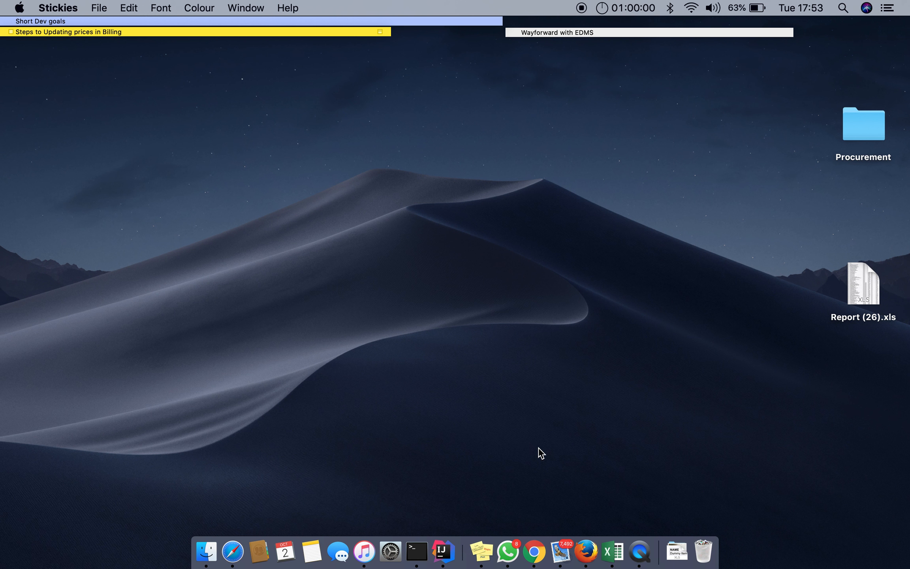
click(676, 550)
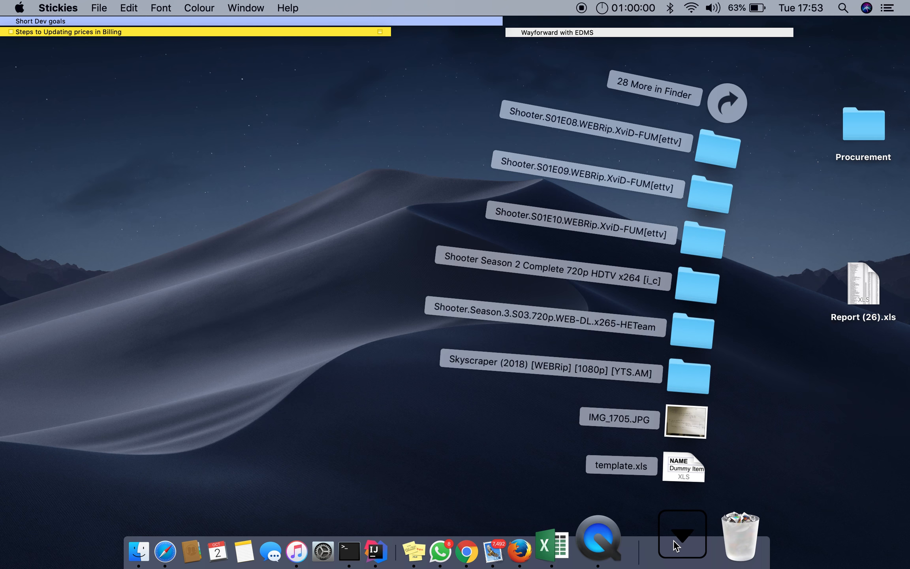
click(693, 488)
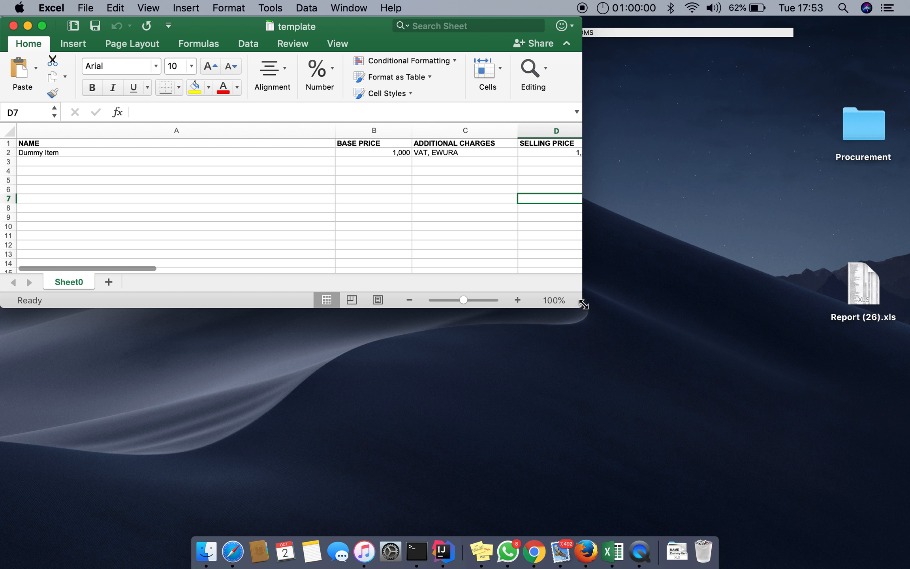
drag(582, 304, 701, 406)
Review the template's Name, Base Price, Additional Charges and Selling Price columns
click(272, 131)
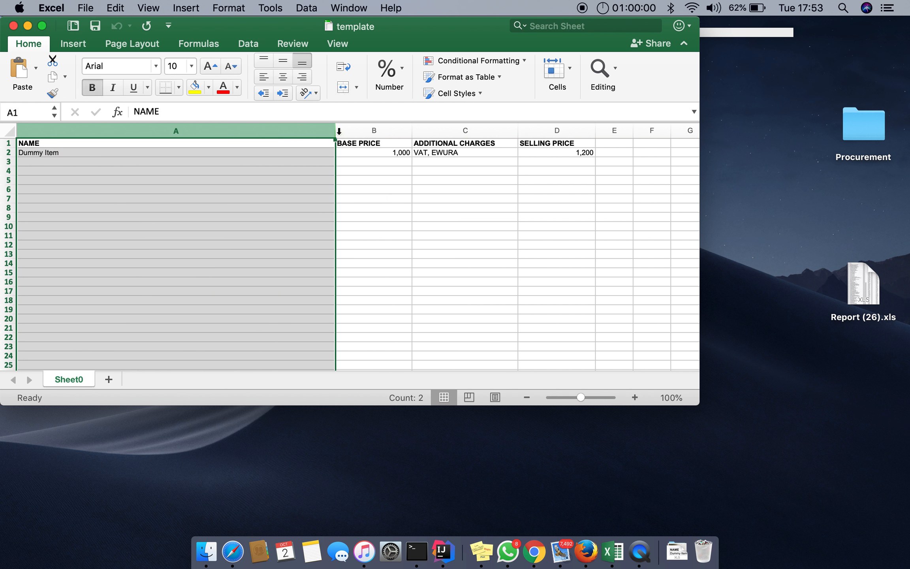
click(358, 131)
click(447, 131)
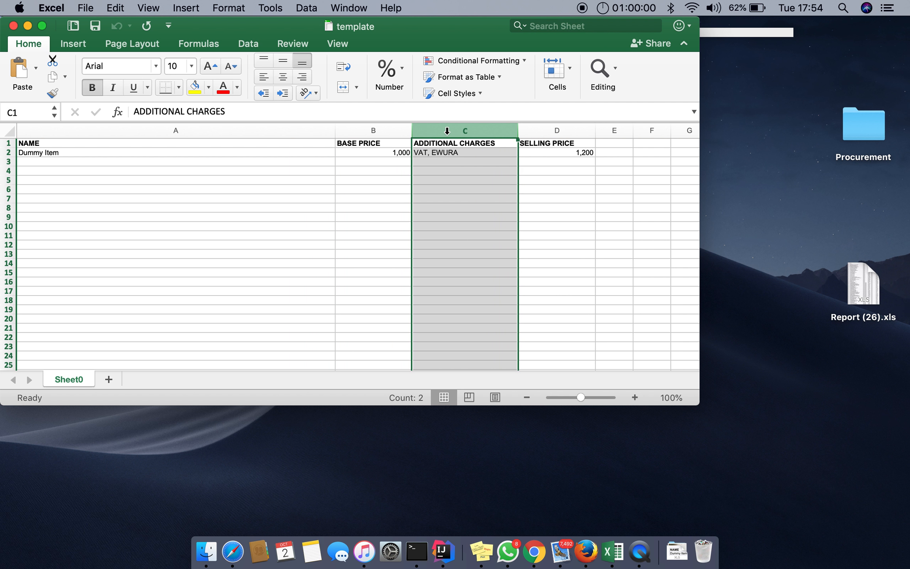
click(543, 130)
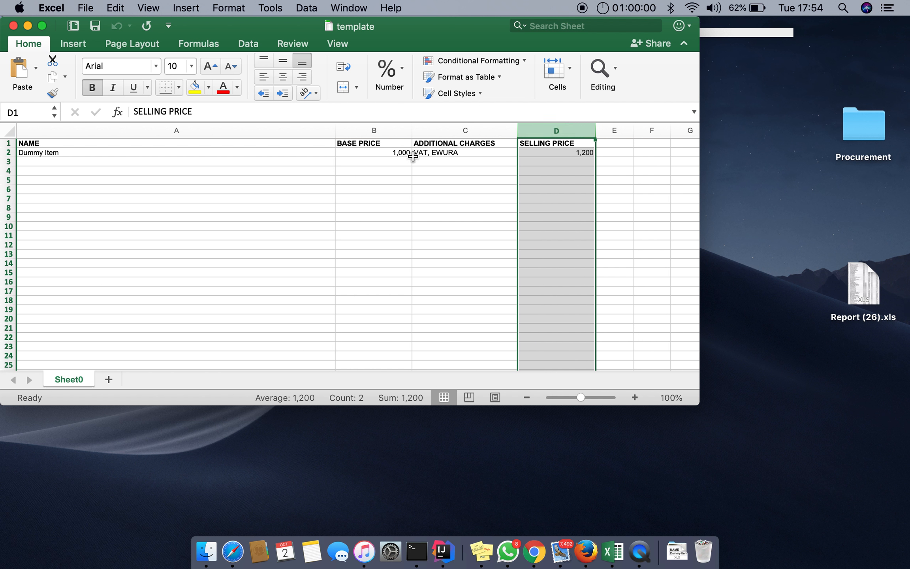
click(189, 167)
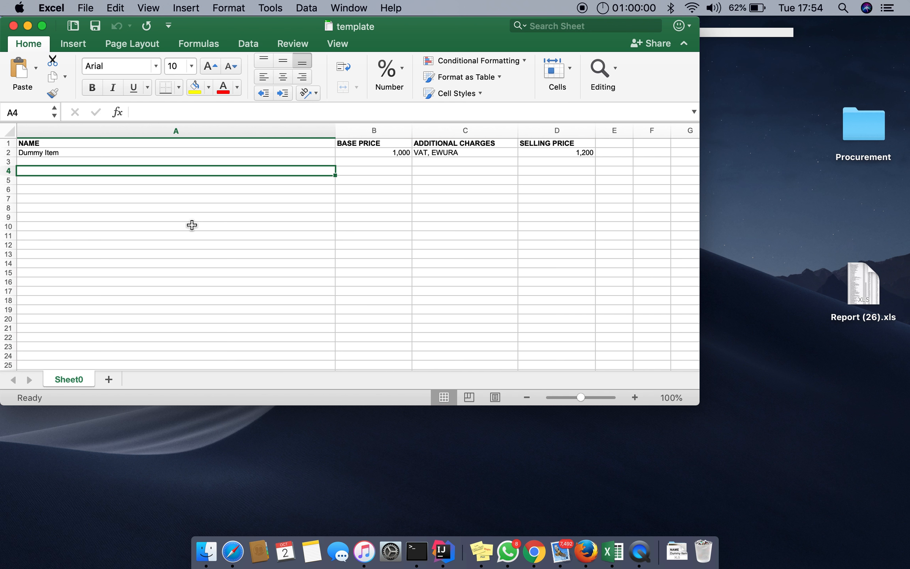
Open Report (26).xls from the desktop, enlarge its window and place it below the template's header rows
click(863, 269)
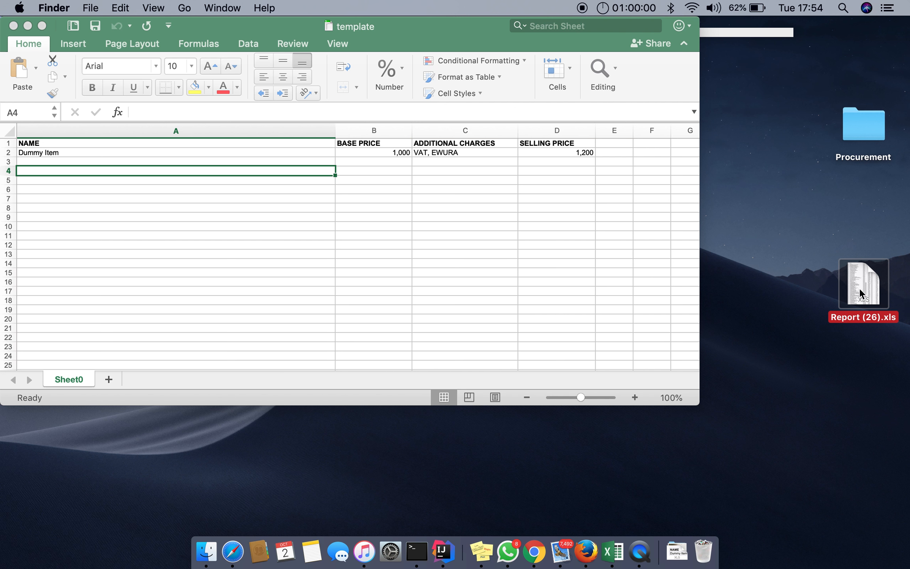
double_click(861, 285)
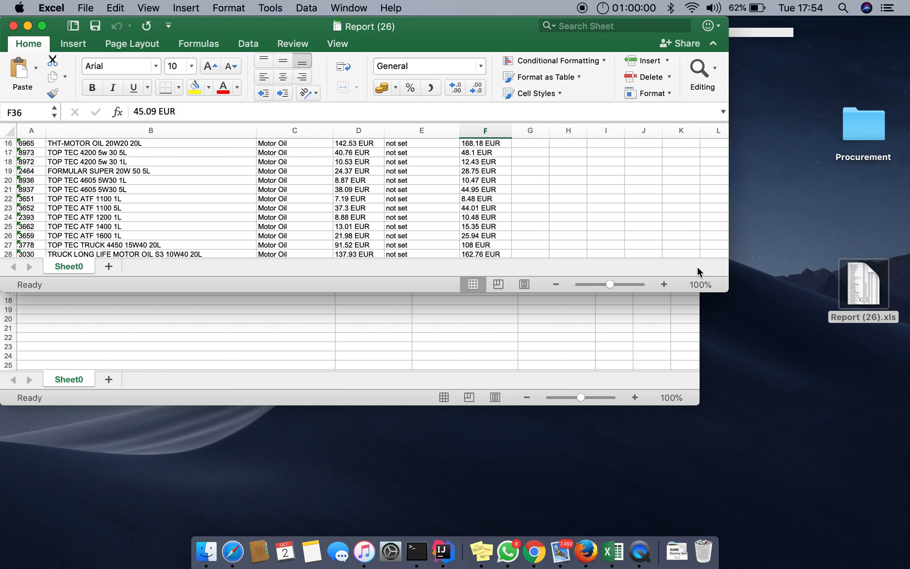
drag(726, 289, 869, 532)
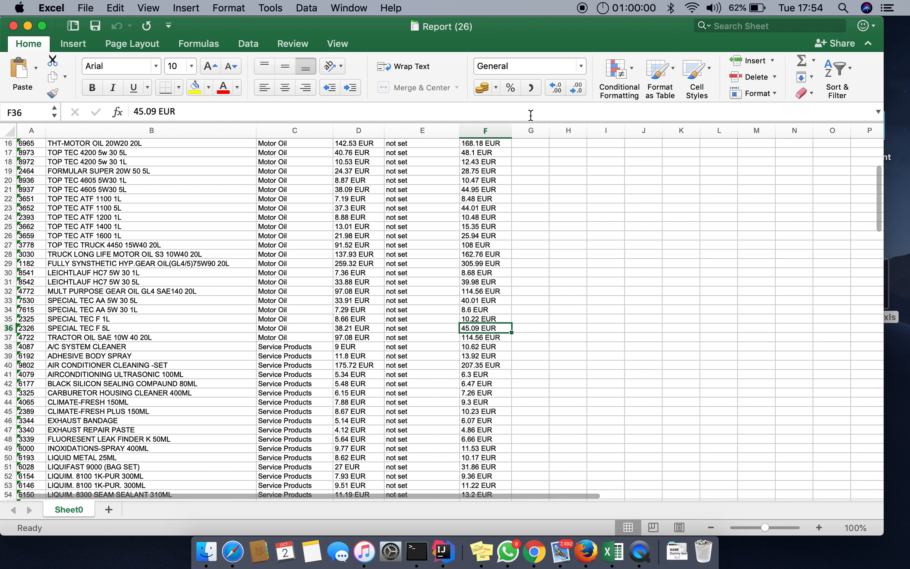
drag(438, 37, 436, 115)
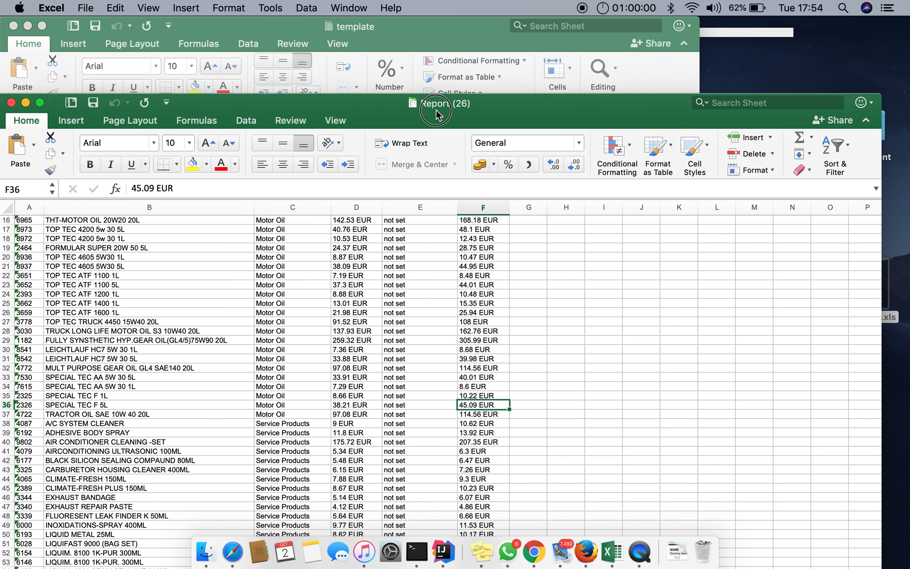
scroll(343, 319, up, 5)
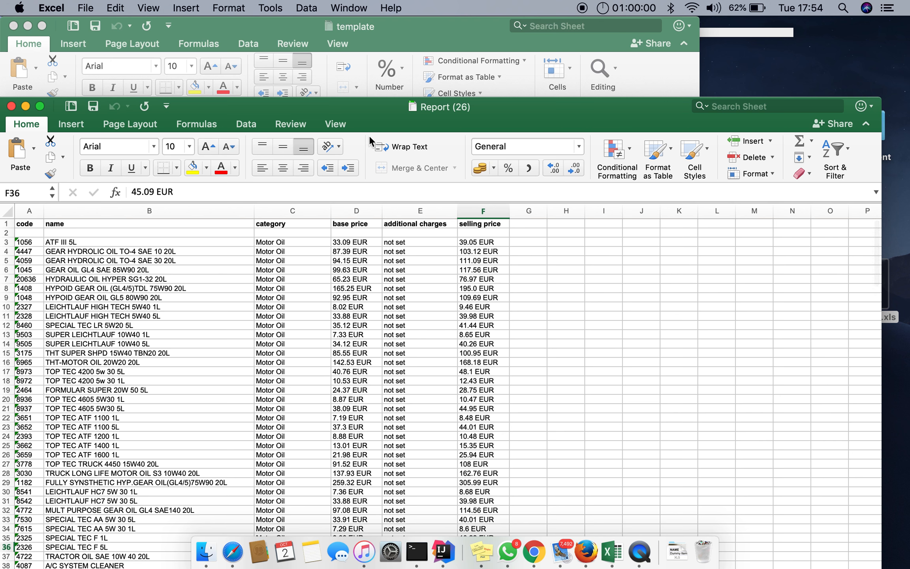
drag(374, 123, 392, 196)
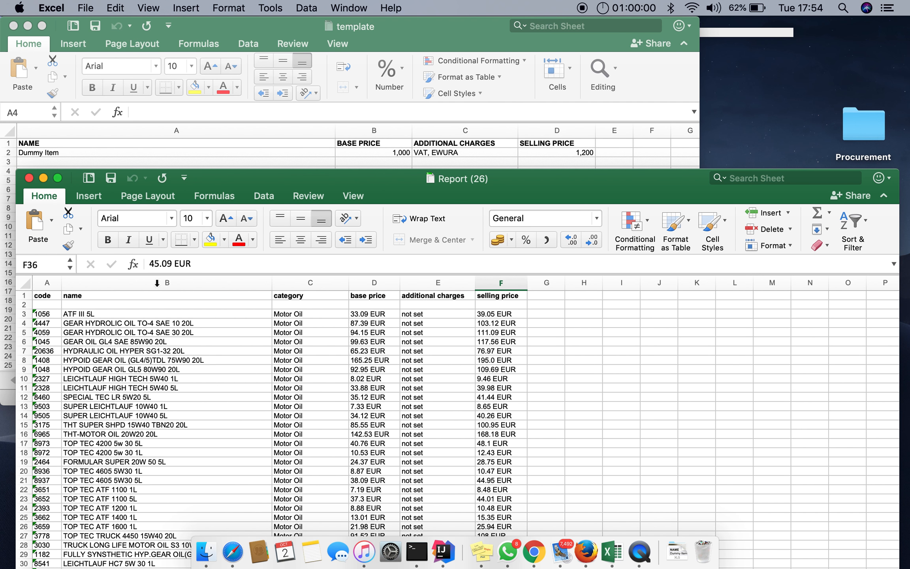
Compare the template's columns with the report's to identify which report columns the template does not contain
click(88, 134)
click(89, 134)
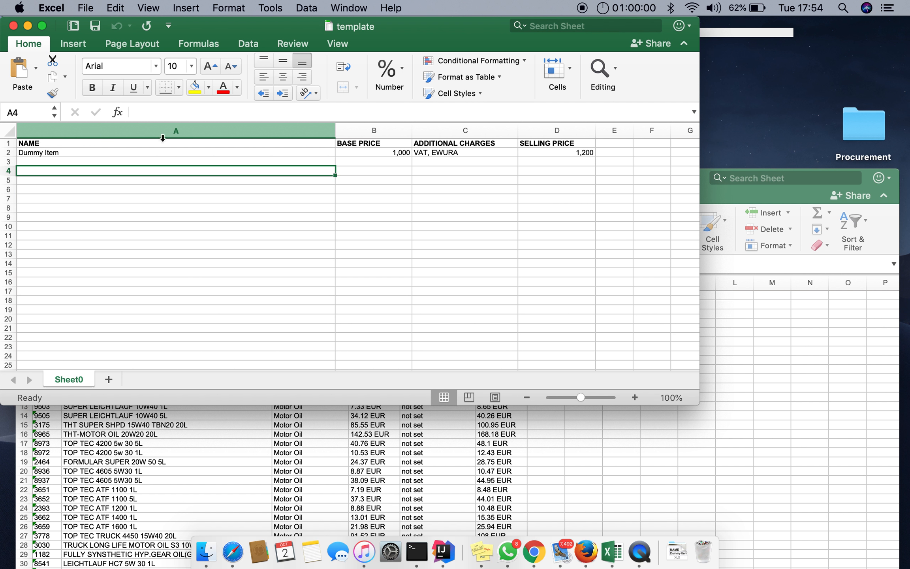
click(272, 133)
click(371, 130)
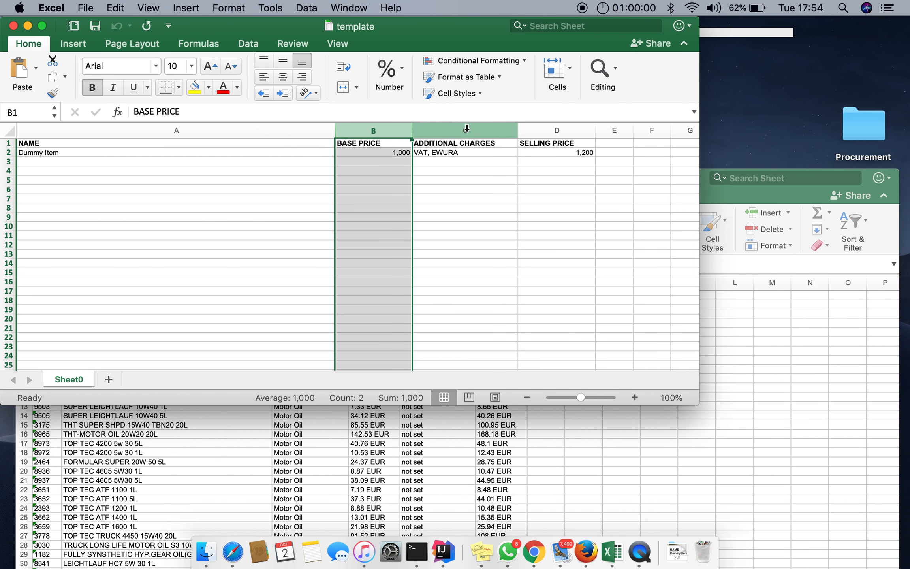
click(466, 129)
click(557, 130)
click(290, 442)
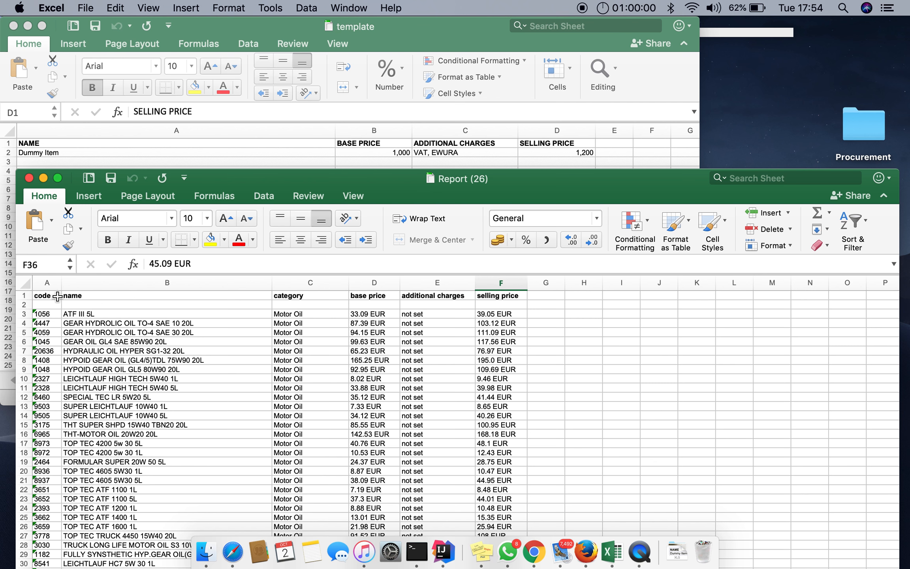
click(53, 284)
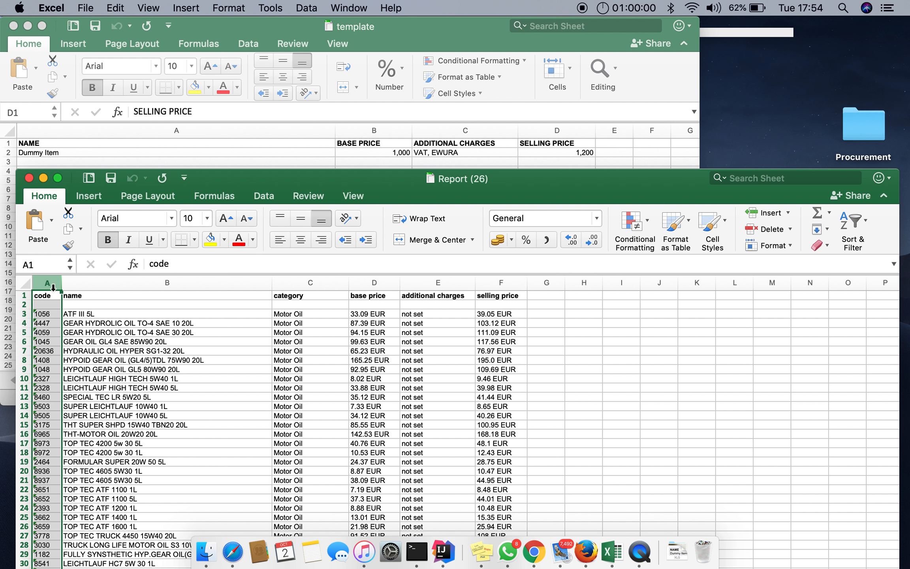
click(295, 282)
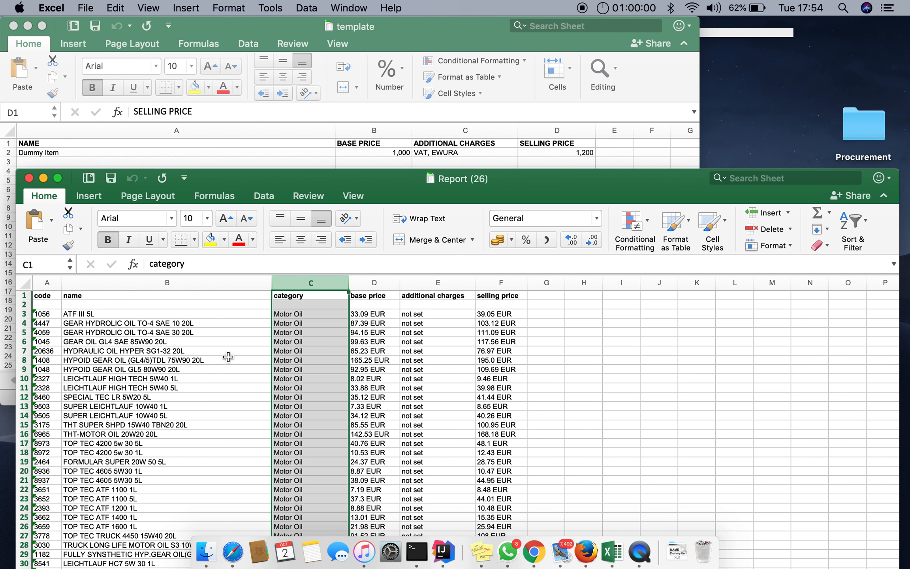
click(316, 160)
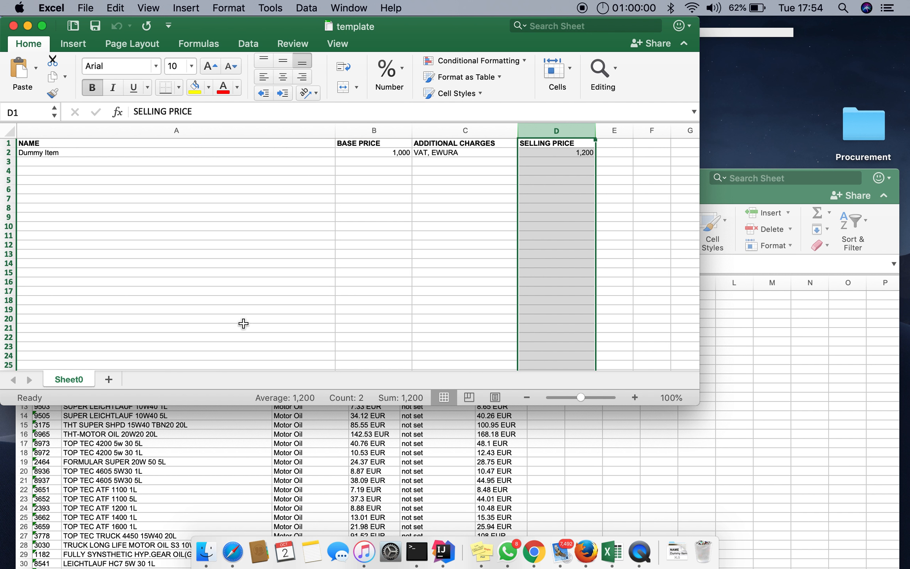
click(223, 423)
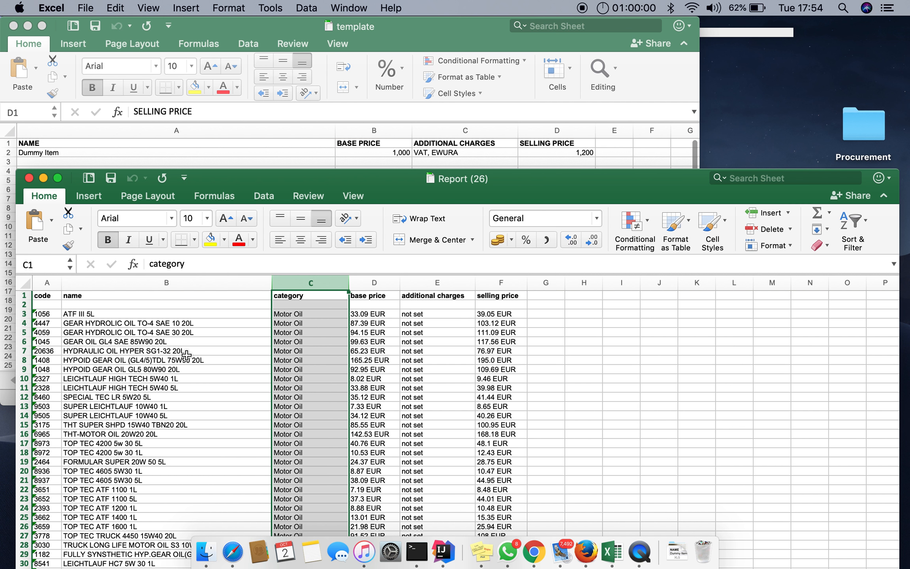
Delete the code and category columns from the report sheet
click(53, 283)
right_click(53, 283)
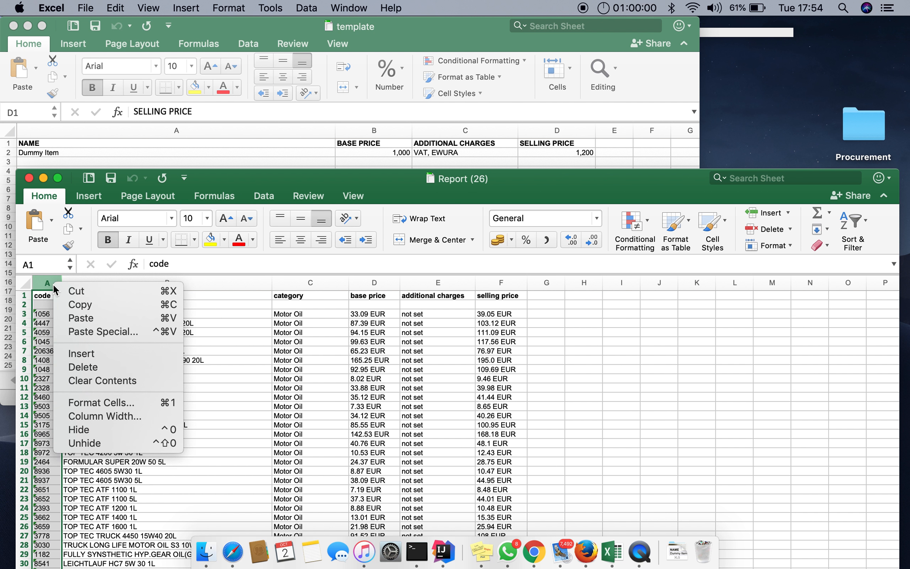
click(75, 367)
click(268, 283)
right_click(268, 282)
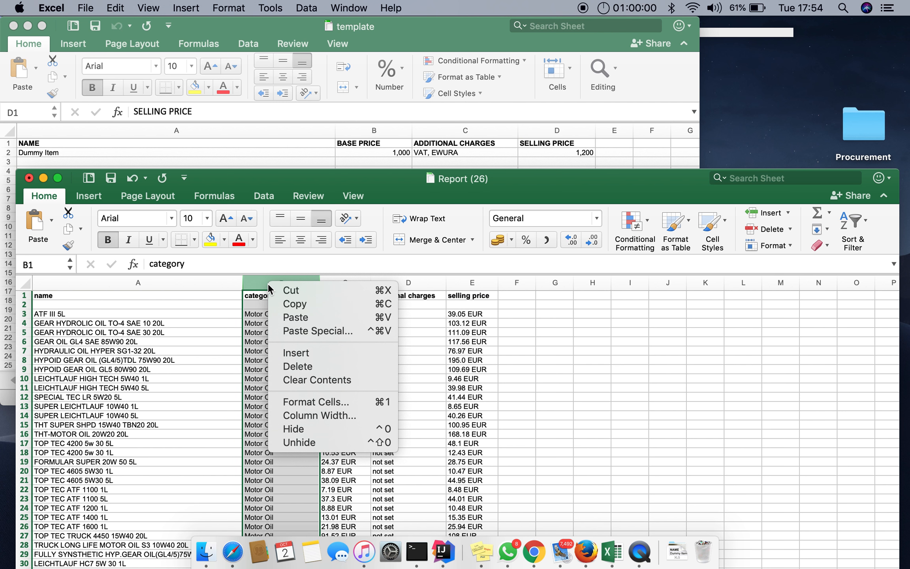
click(289, 366)
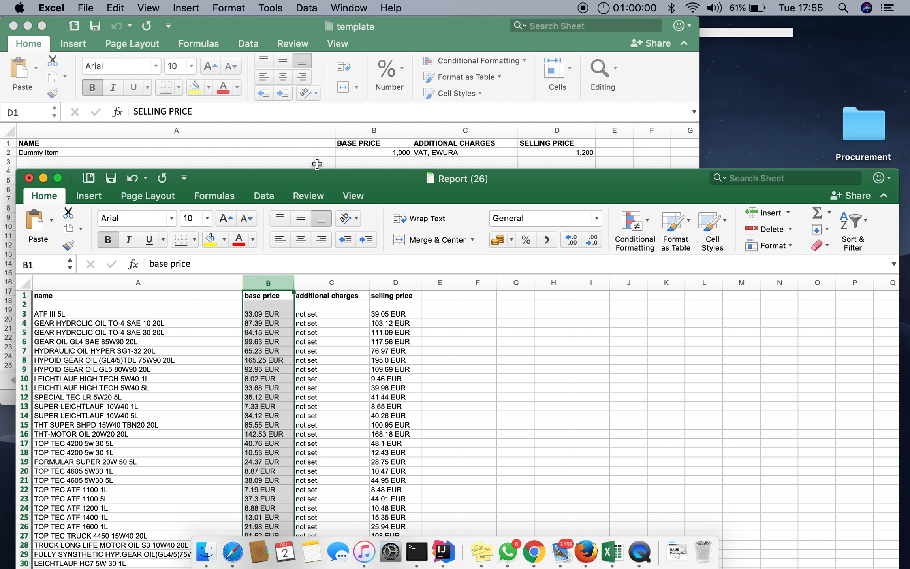
Bring the report window fully into view and examine the values in its base price and selling price columns
drag(335, 180, 353, 45)
click(197, 210)
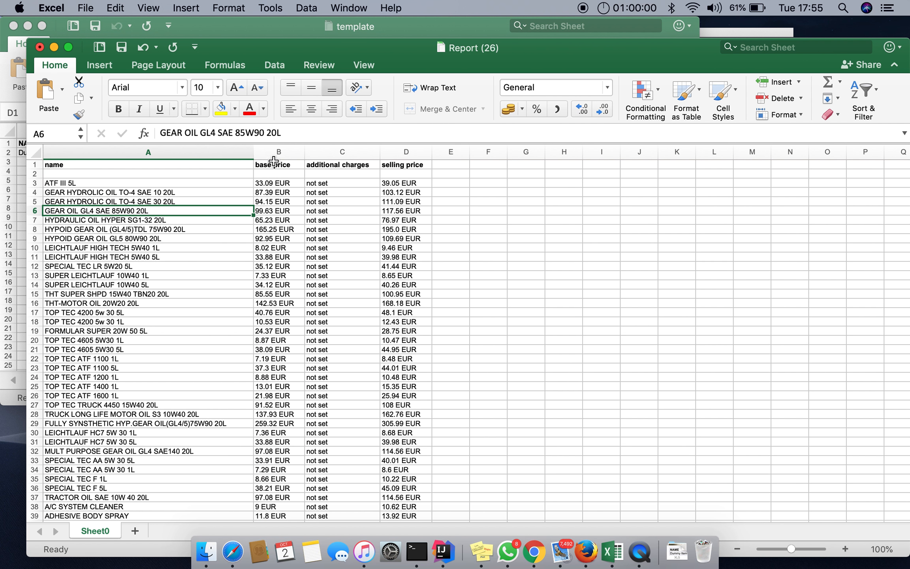
drag(272, 154, 275, 154)
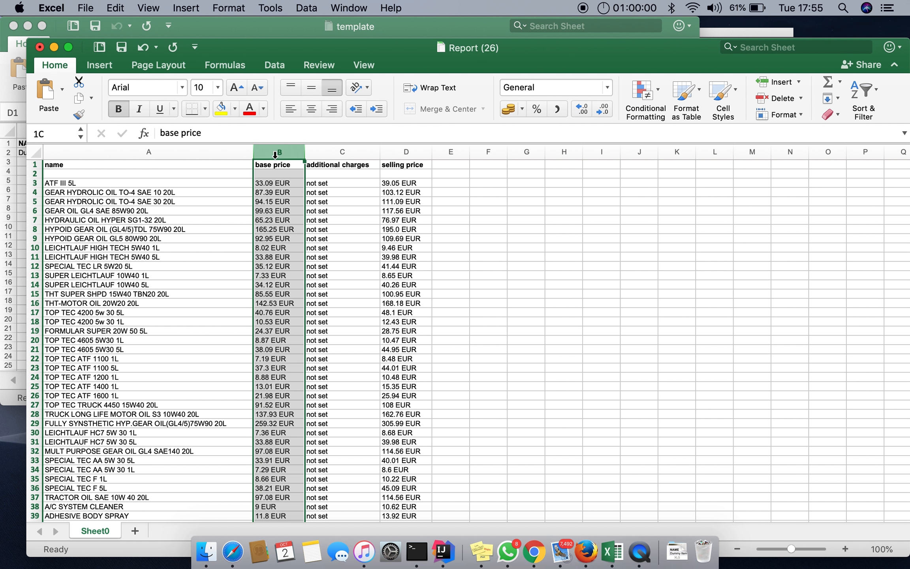
click(391, 150)
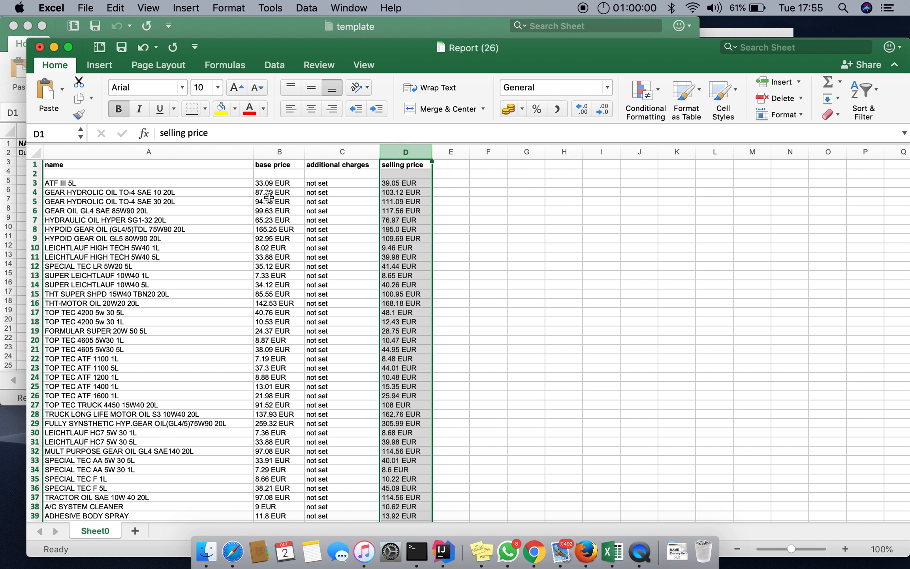
scroll(269, 196, down, 5)
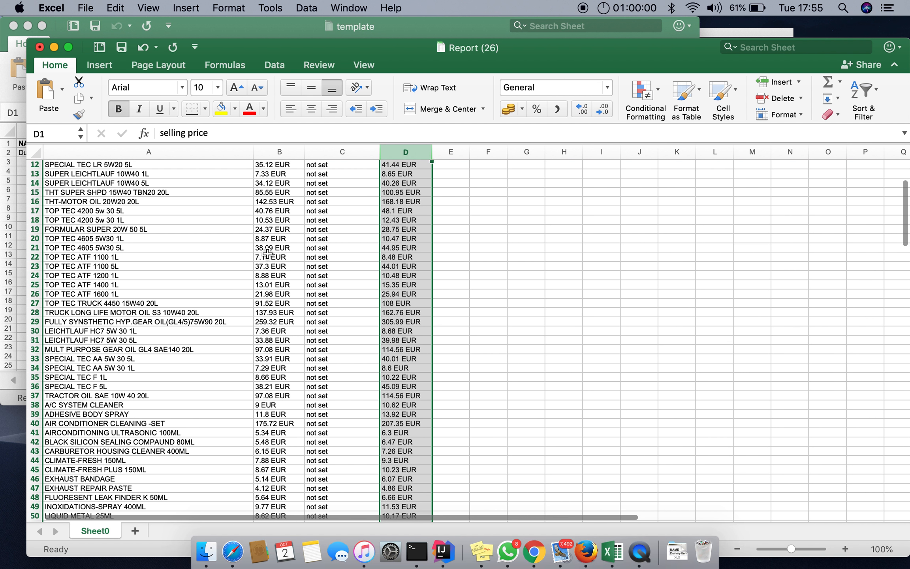
scroll(268, 253, down, 10)
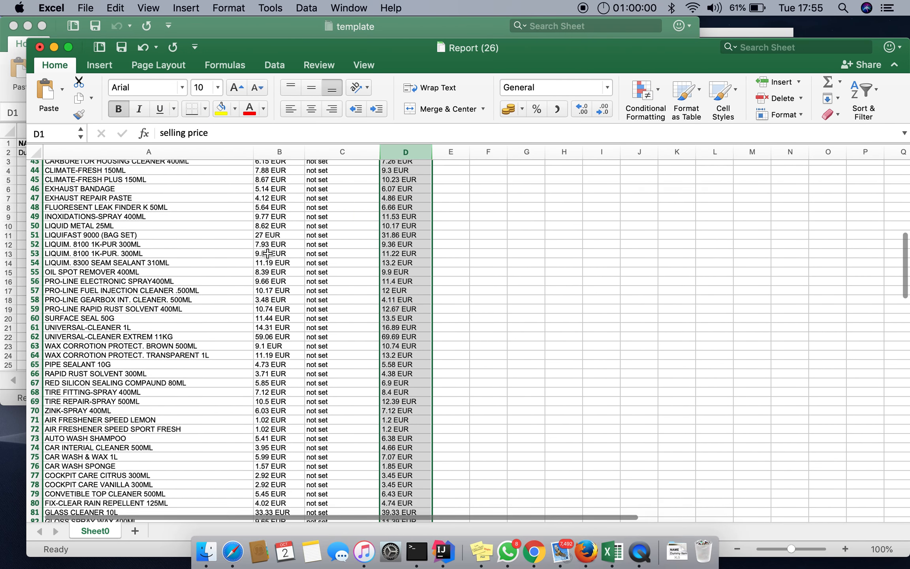
scroll(267, 253, down, 2)
scroll(267, 253, up, 10)
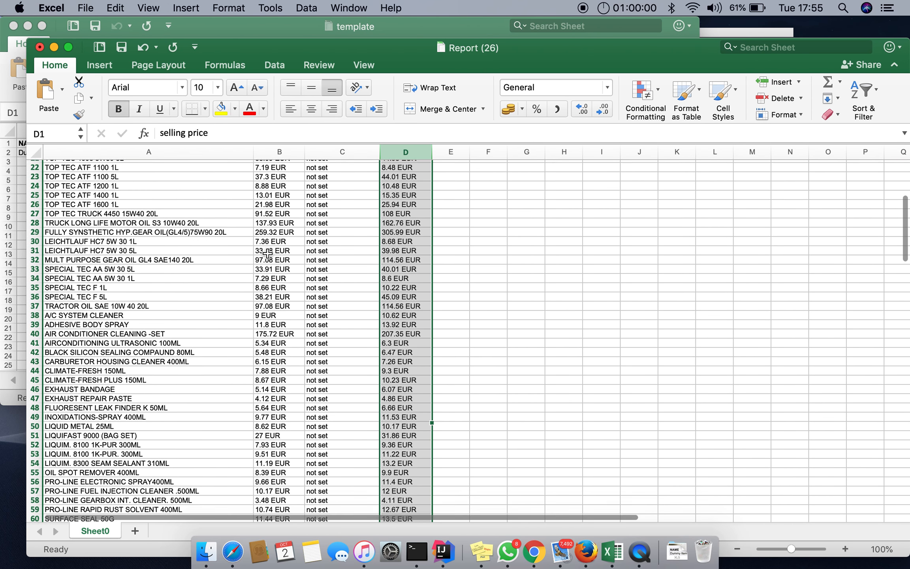
scroll(268, 253, up, 7)
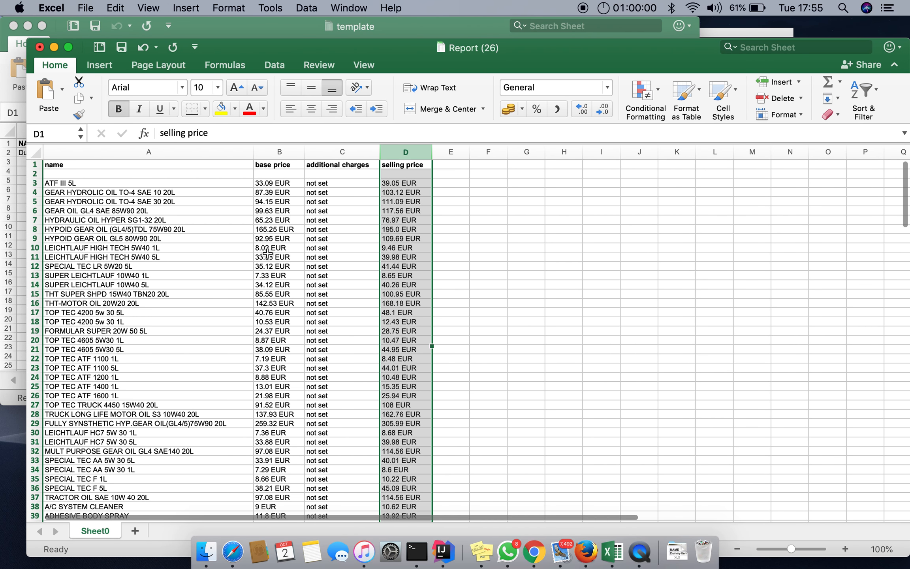
Search the base price column for cells containing "not set"
click(326, 195)
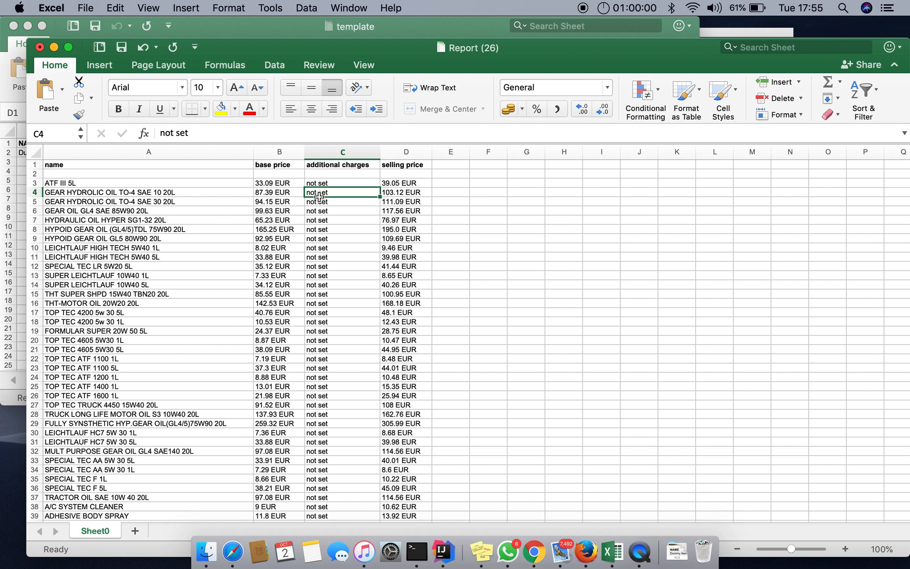
click(283, 155)
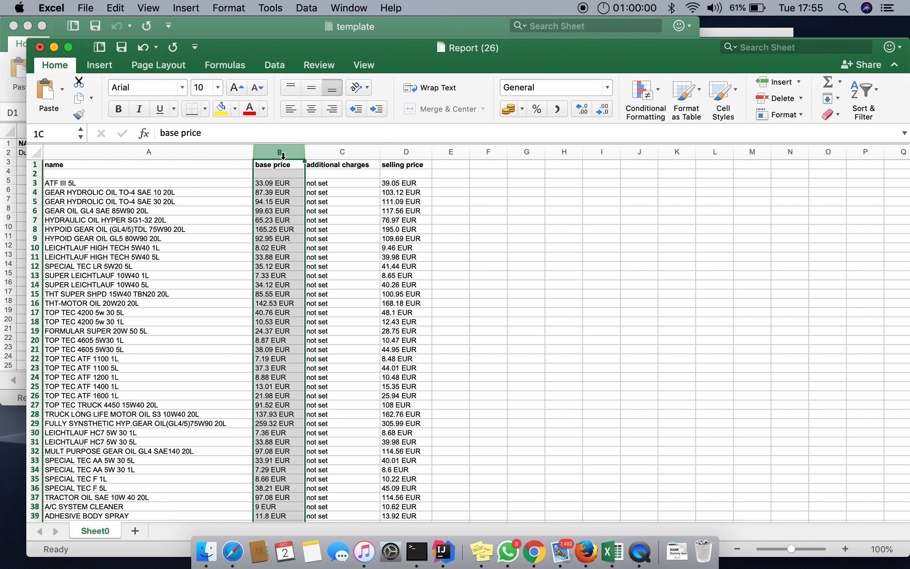
click(759, 47)
text(note)
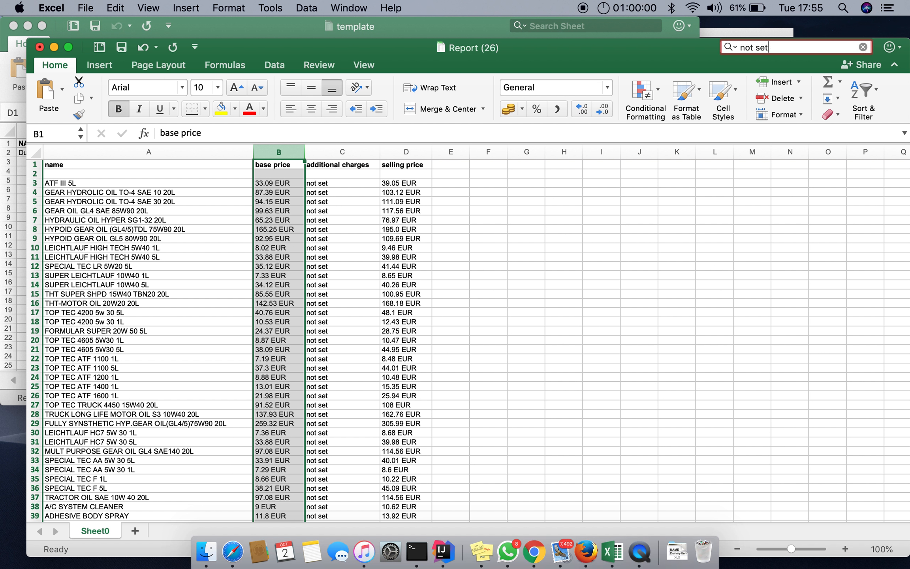
key(Return)
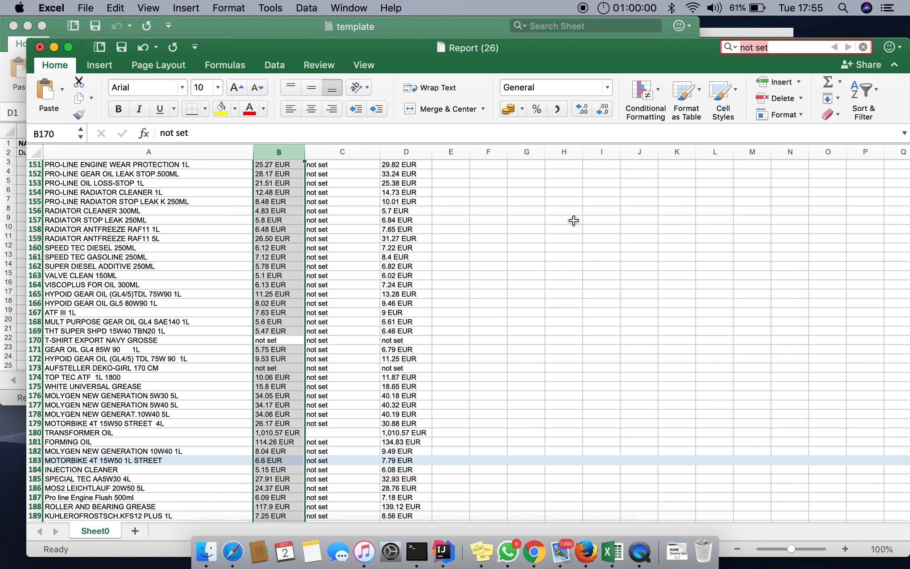
Delete the whole row of T-SHIRT EXPORT NAVY GROSSE, whose base price is not set
click(282, 342)
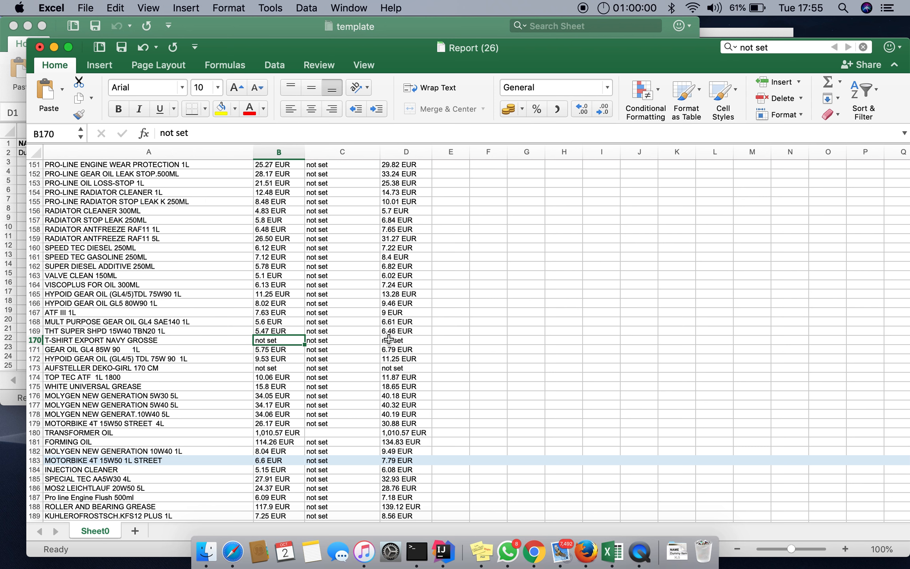
click(36, 340)
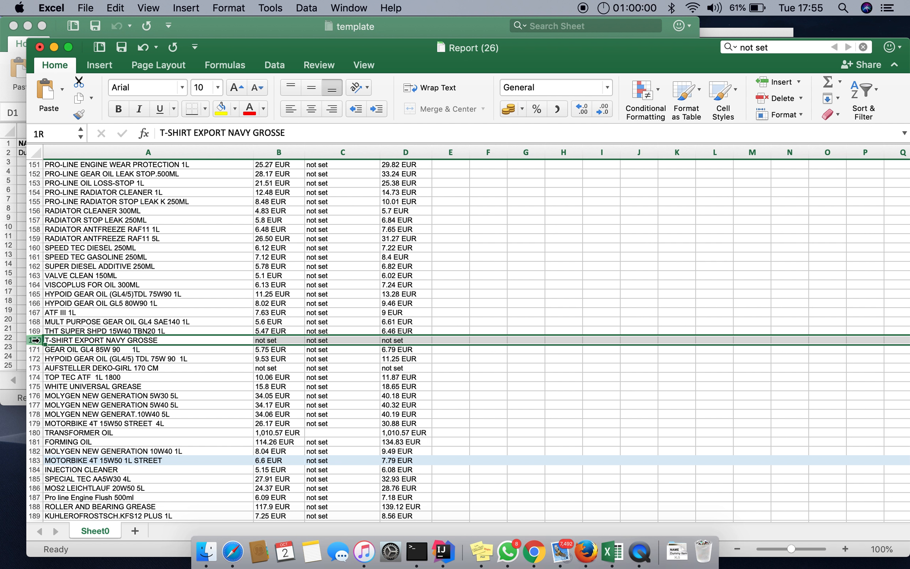
right_click(36, 340)
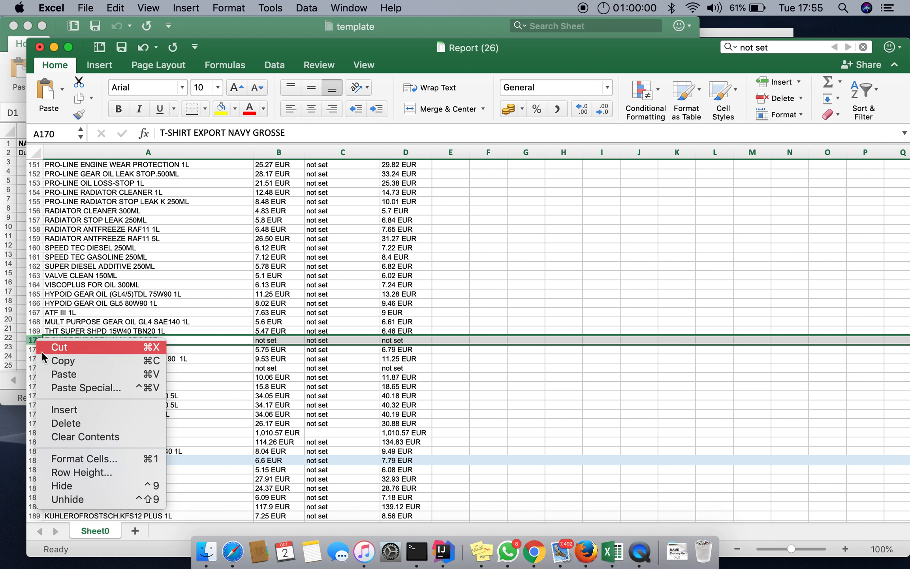
click(67, 420)
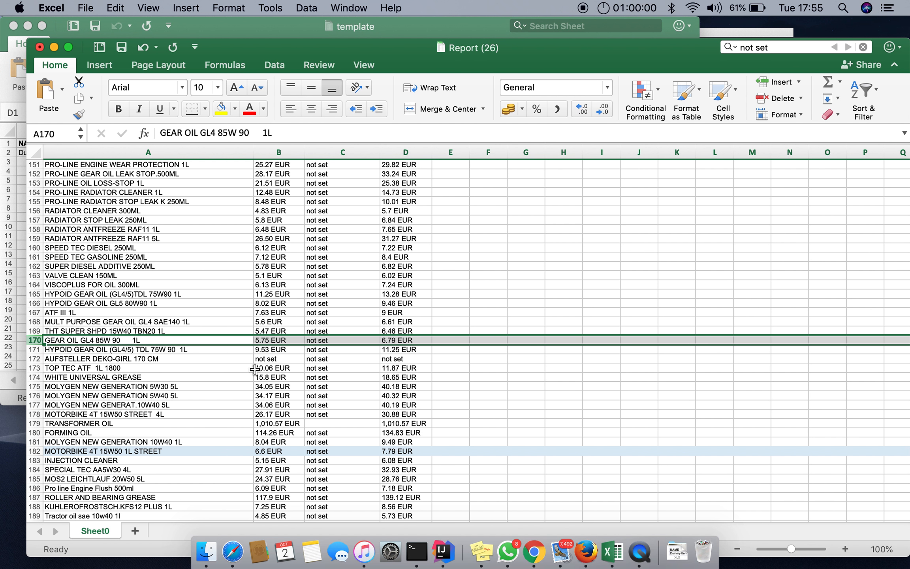
Delete the whole row of AUFSTELLER DEKO-GIRL 170 CM, whose base price is not set
click(257, 358)
click(35, 358)
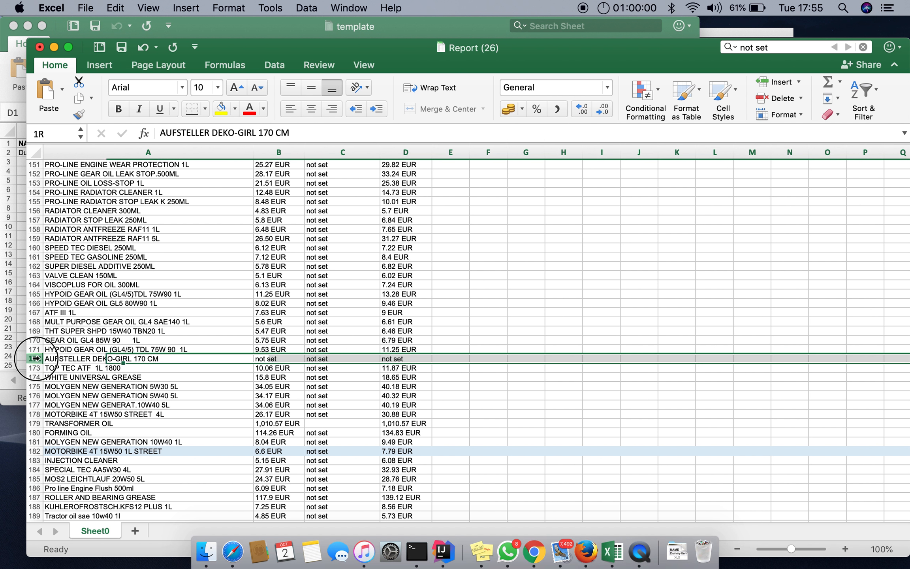
right_click(35, 358)
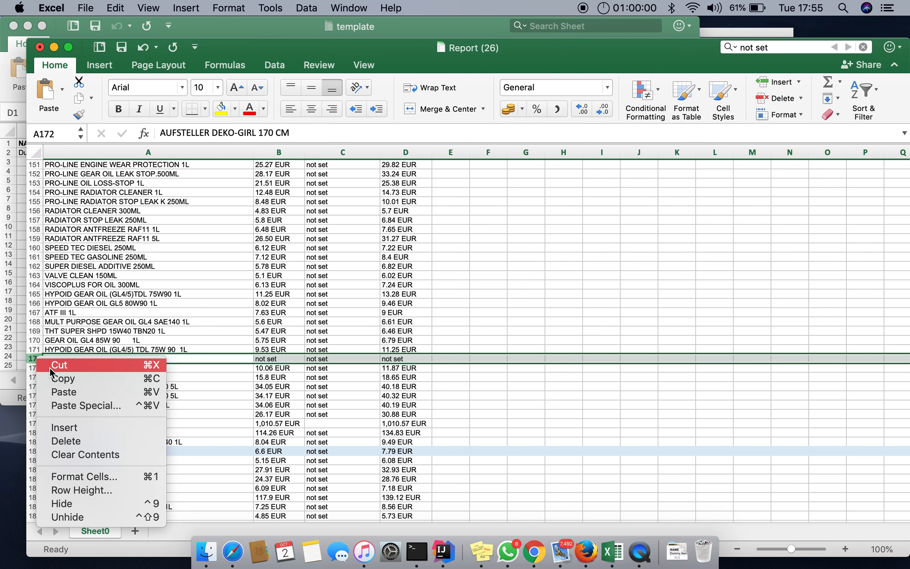
click(72, 446)
Search the base price and selling price columns for any remaining "not set" values
click(289, 153)
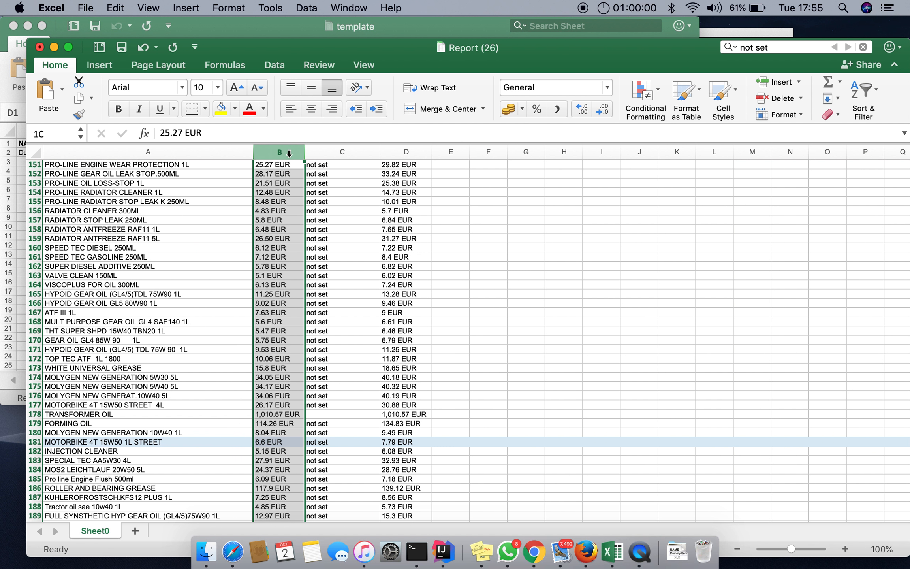
click(781, 48)
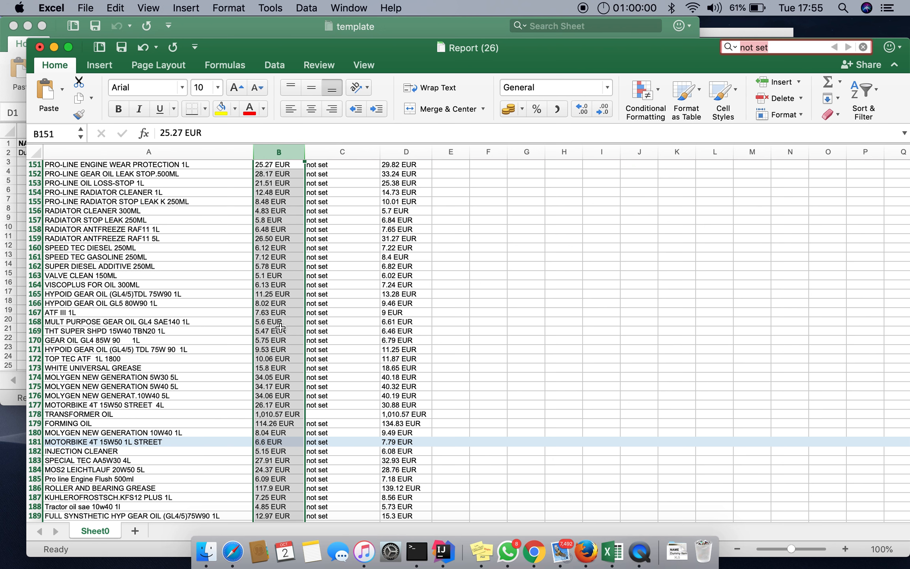
scroll(280, 328, up, 20)
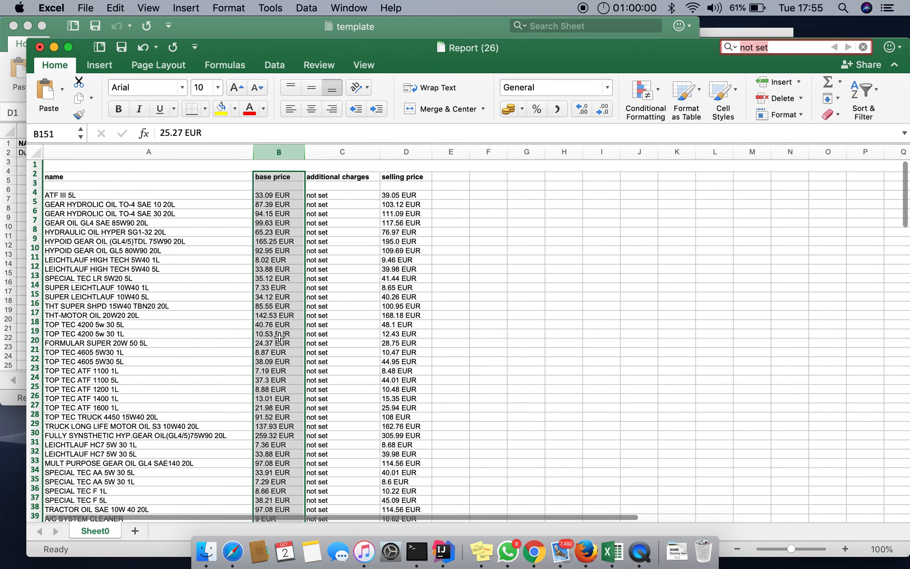
click(407, 153)
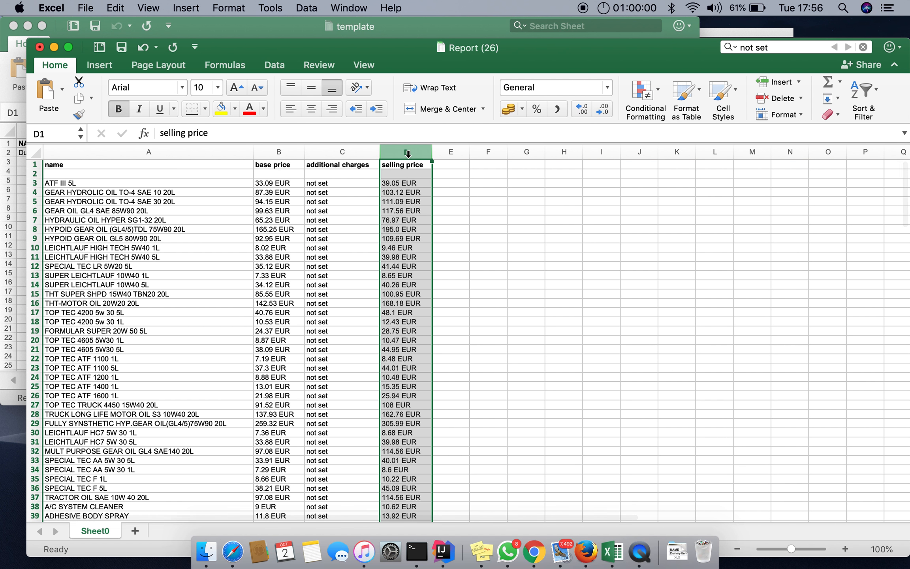
click(777, 46)
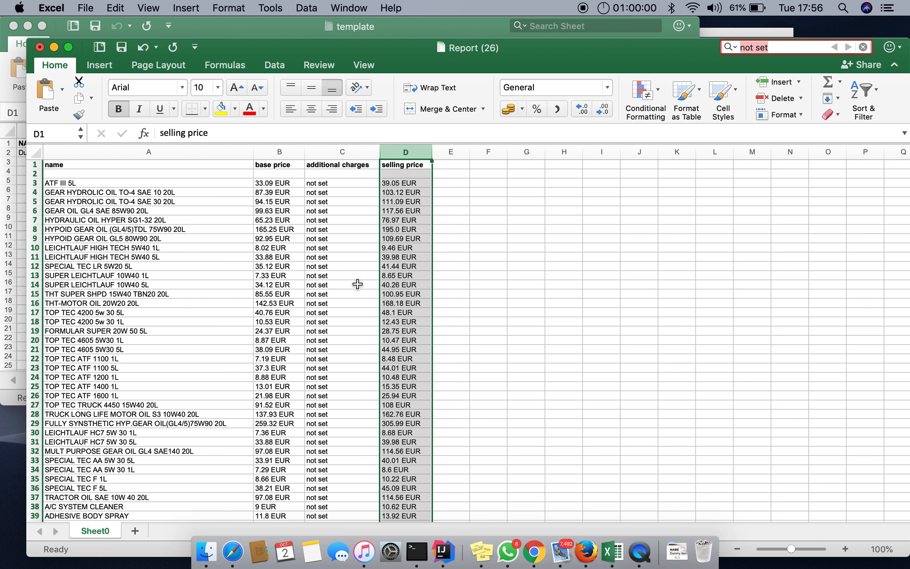
scroll(310, 256, down, 5)
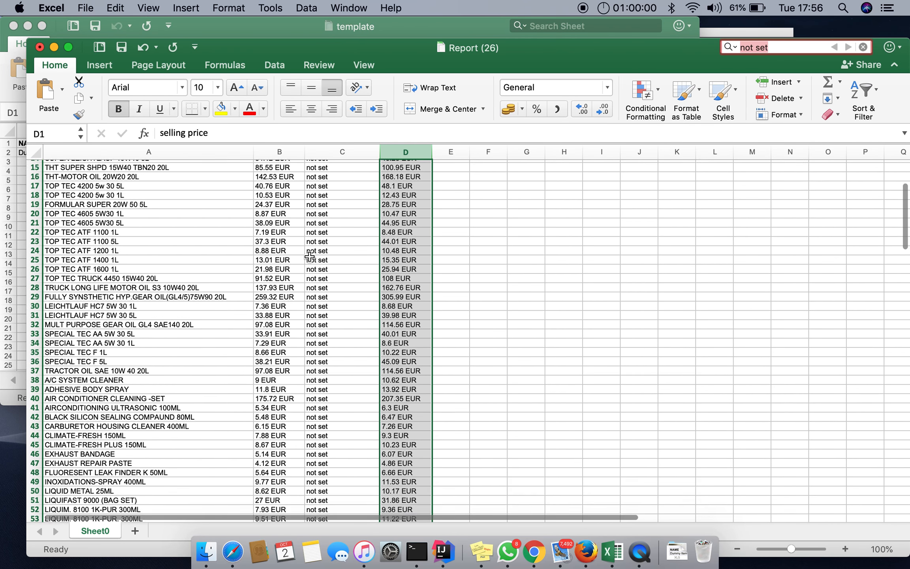
scroll(310, 256, up, 7)
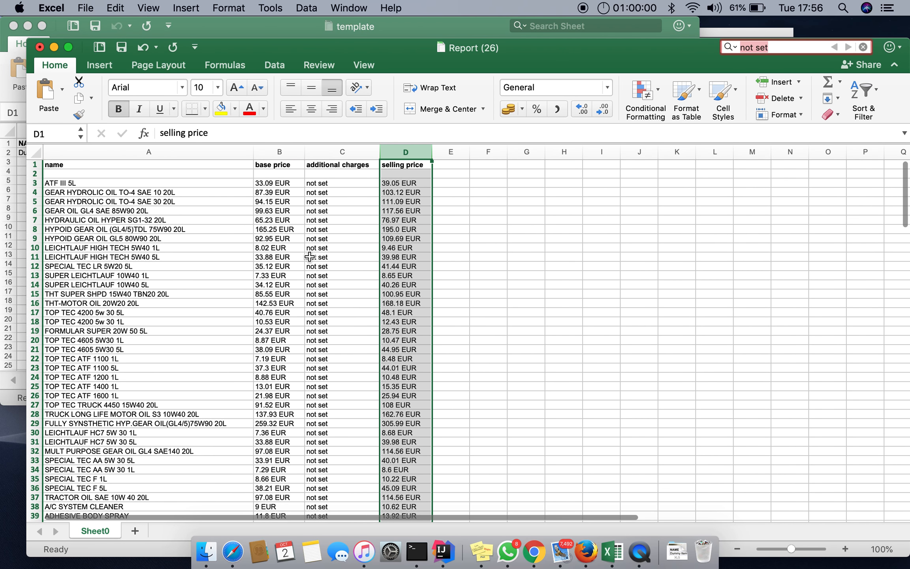
click(277, 151)
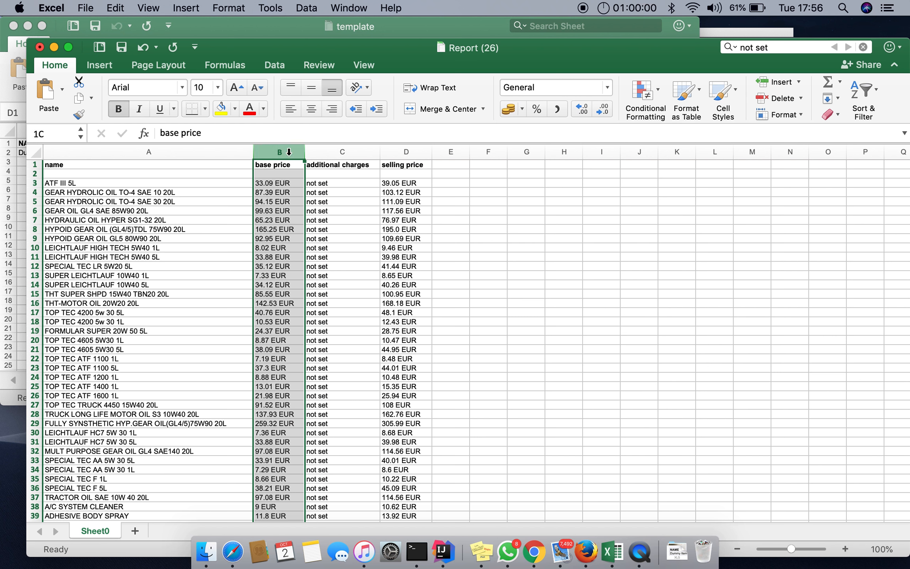
click(392, 152)
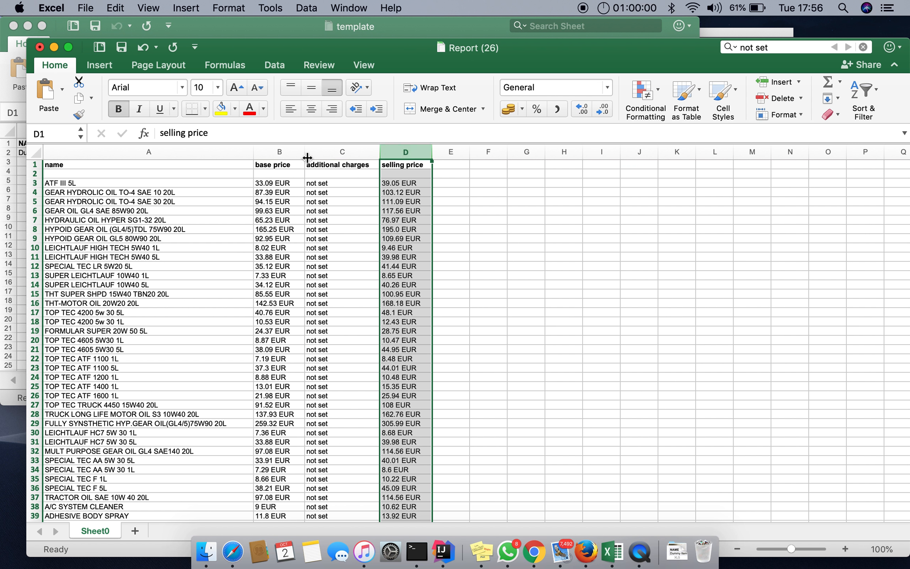
Replace all occurrences of "eur" in the base price column with nothing, leaving only the numbers
click(294, 152)
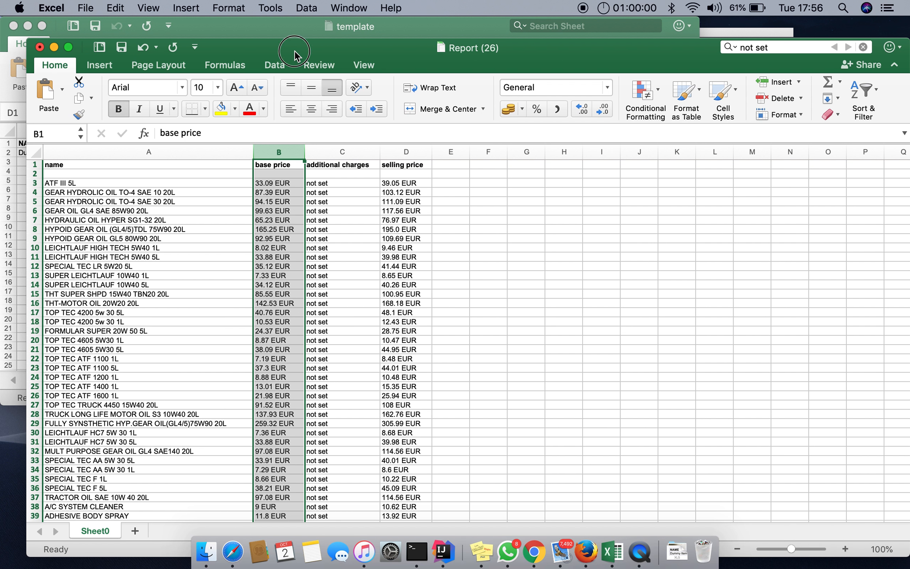
drag(294, 51, 277, 41)
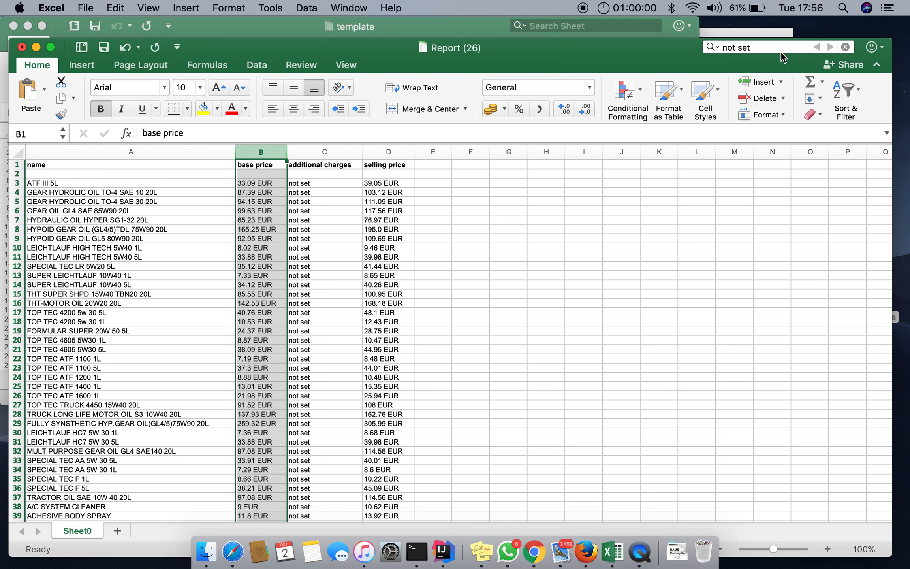
click(716, 48)
click(727, 88)
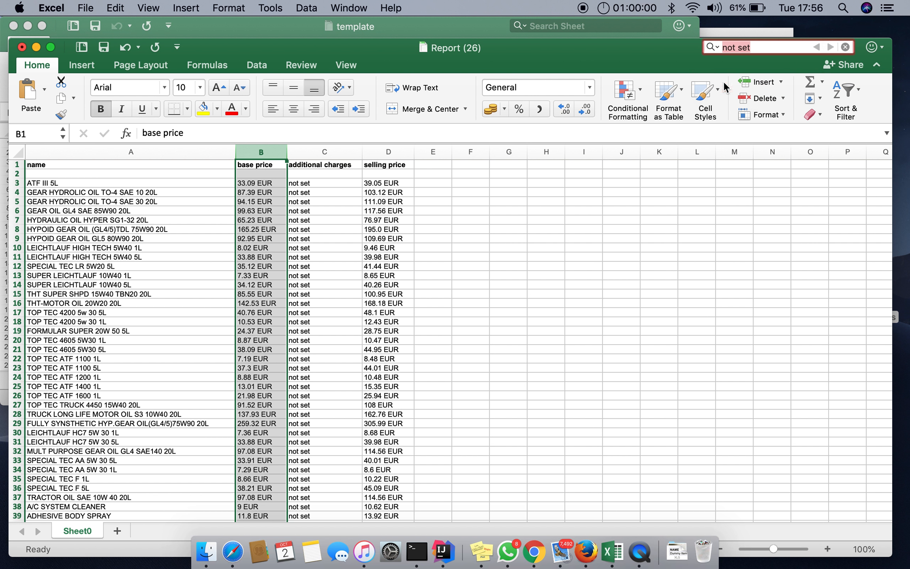
text(eur)
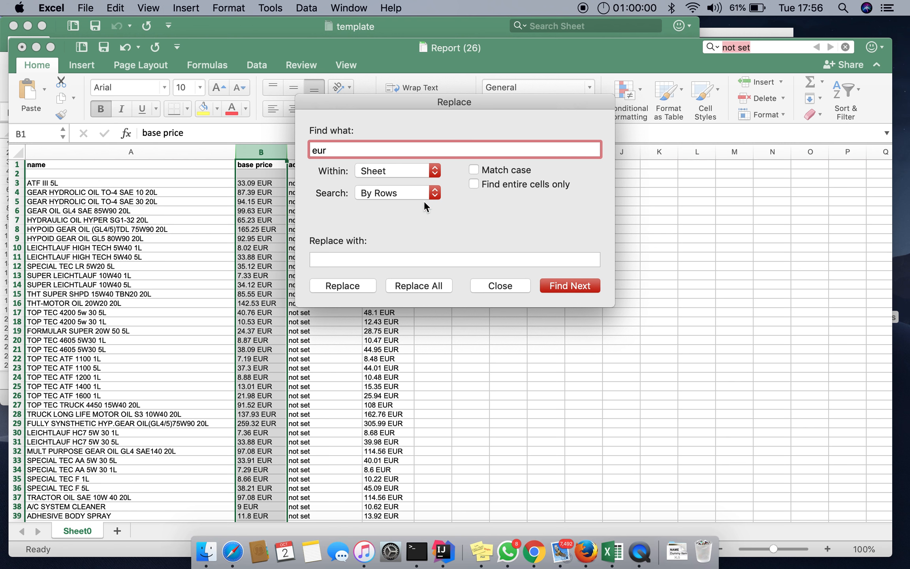
click(371, 259)
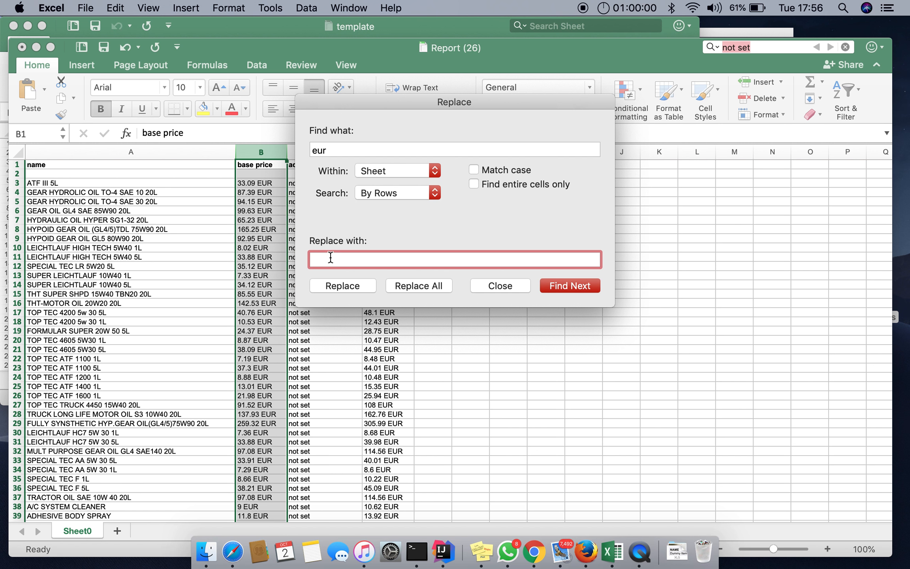
click(398, 285)
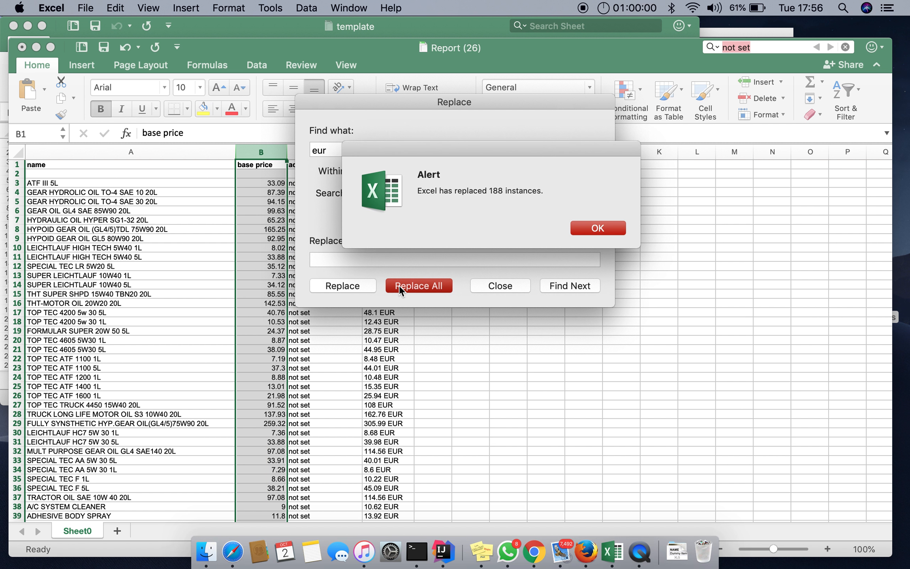
click(578, 229)
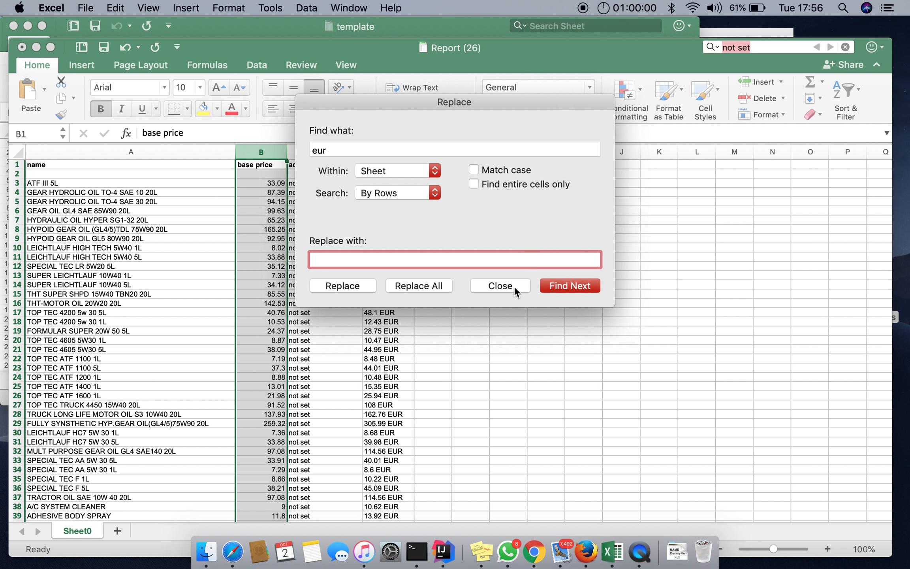
click(500, 286)
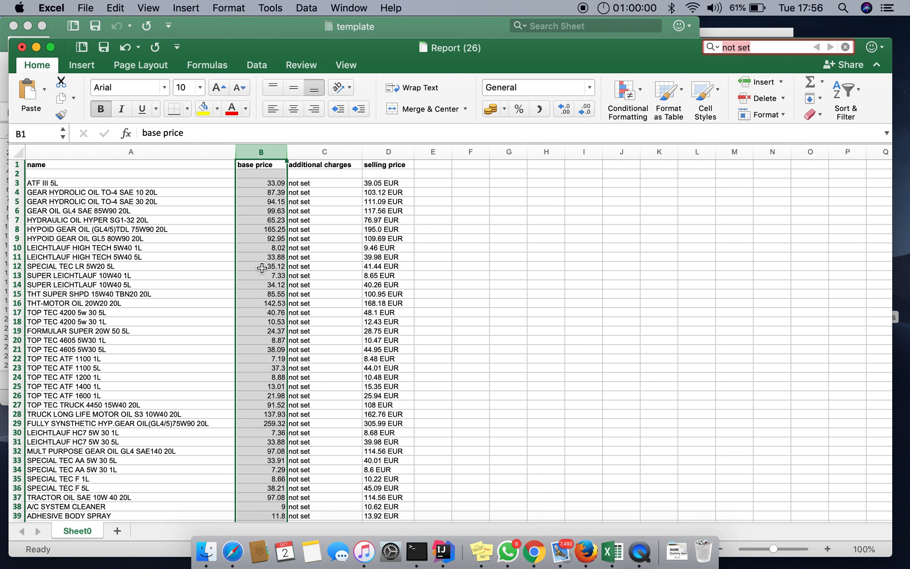
scroll(262, 268, down, 2)
scroll(261, 268, up, 2)
Replace all occurrences of "eur" in the selling price column with nothing and check both price columns
click(385, 152)
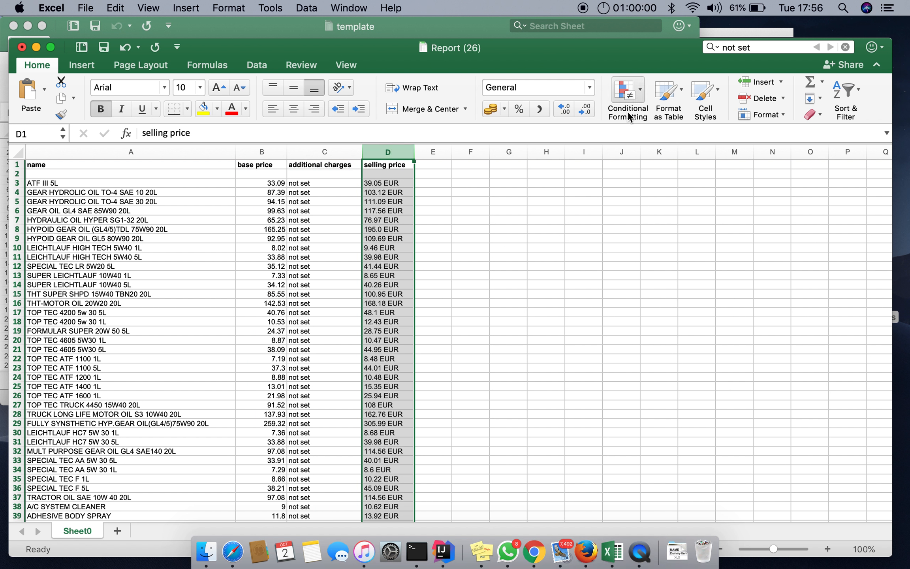
click(712, 47)
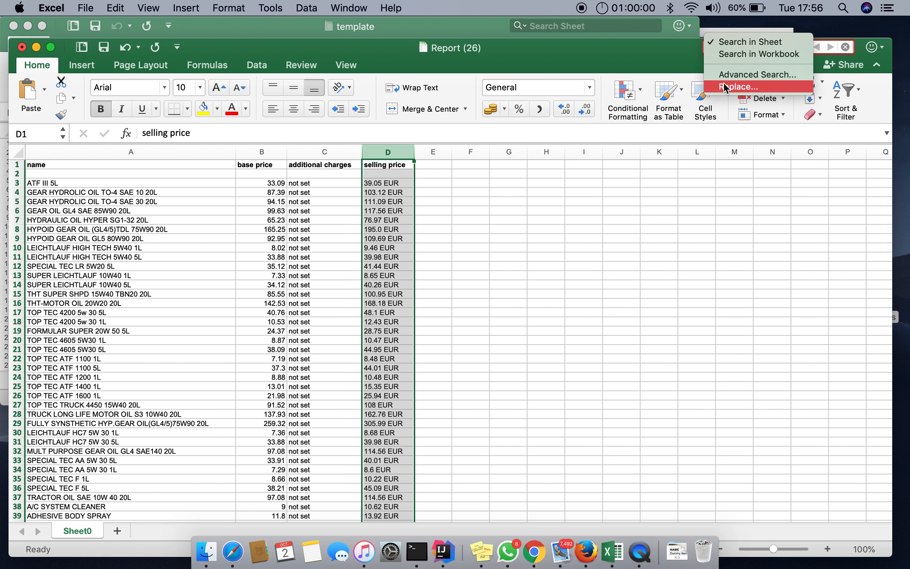
click(726, 87)
click(330, 259)
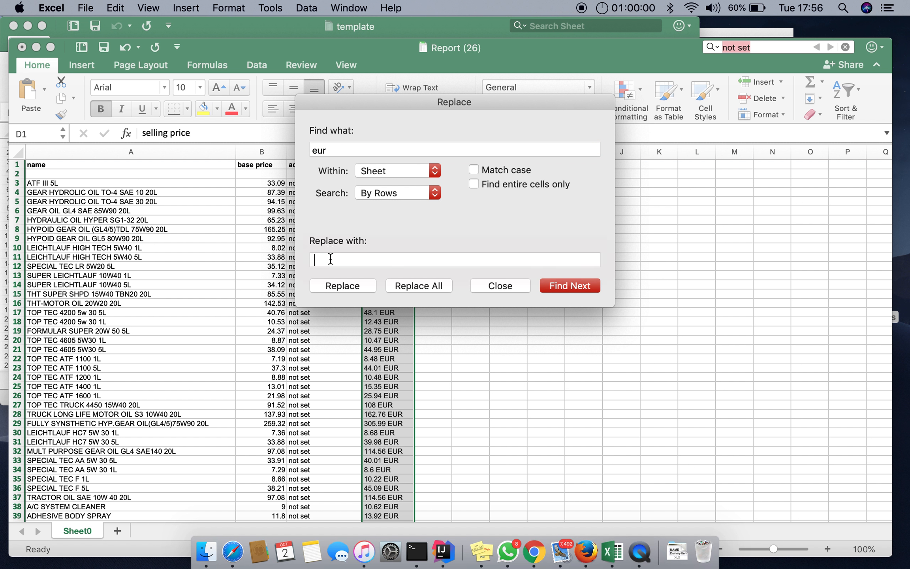
click(409, 286)
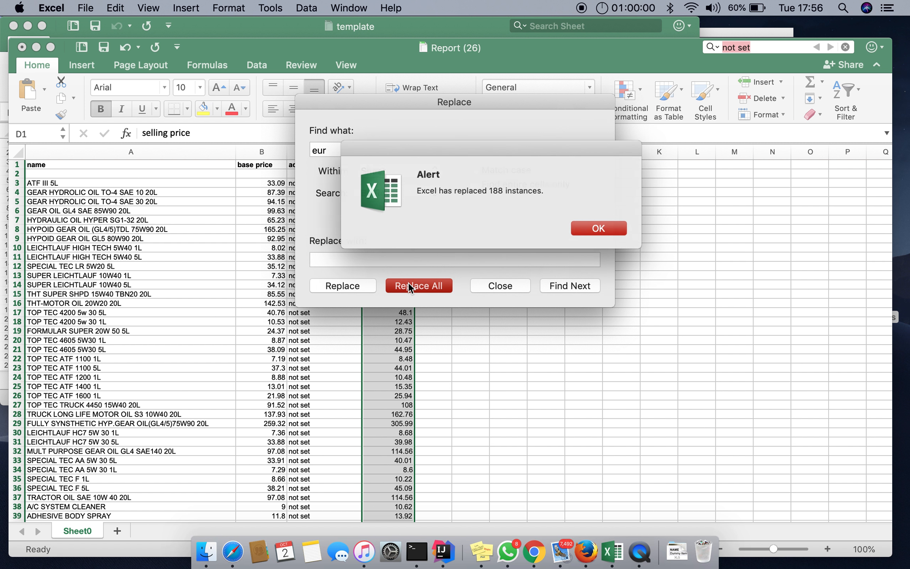
click(597, 228)
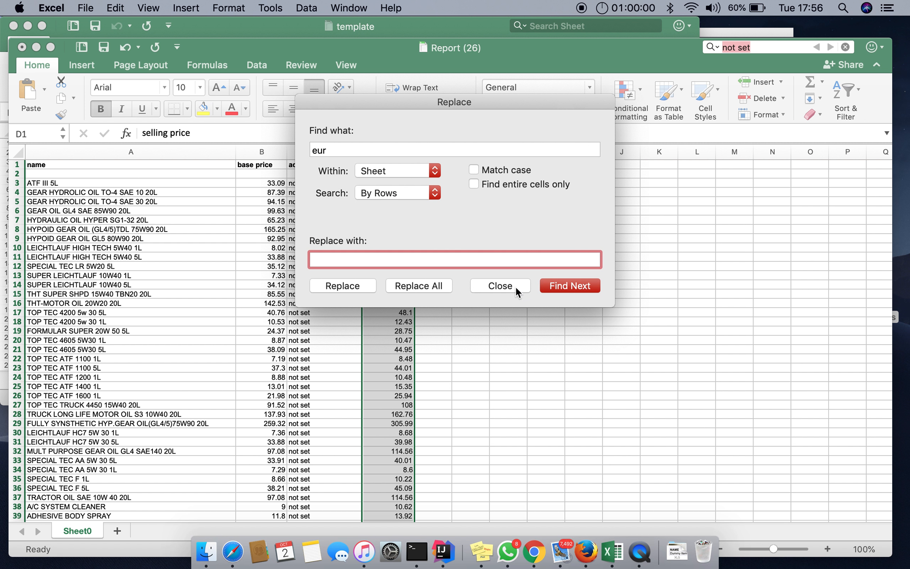
click(500, 285)
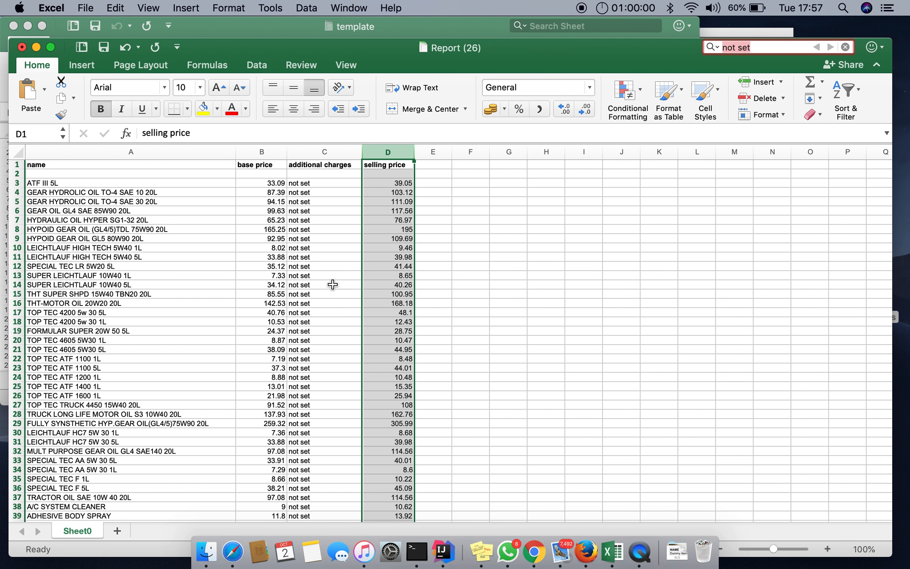
click(260, 152)
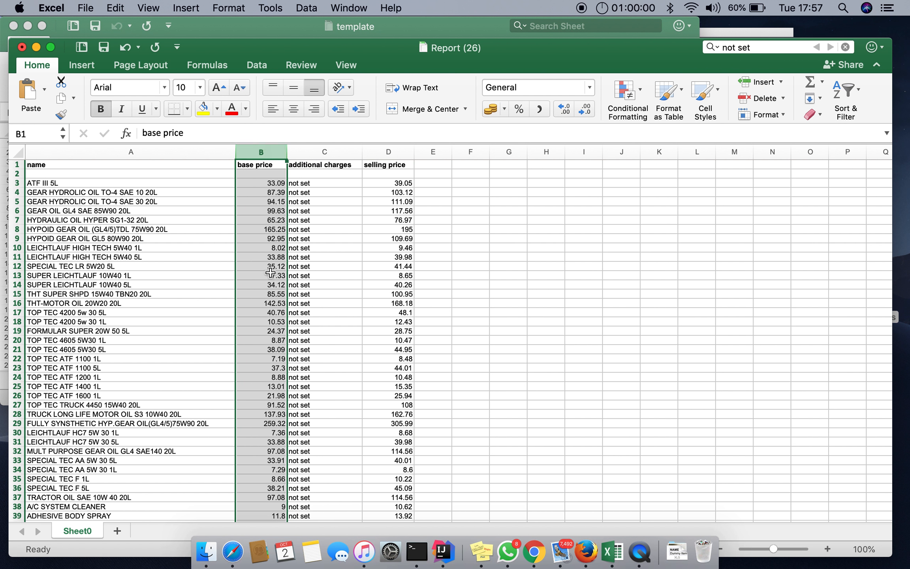
click(387, 153)
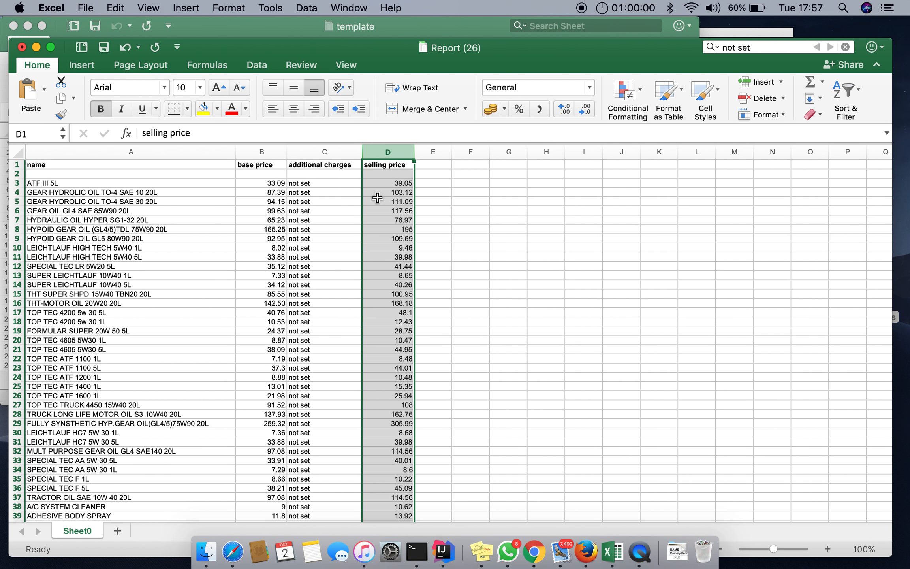
Clear all entries in the additional charges column from C3 to C190, keeping the header
scroll(339, 276, down, 4)
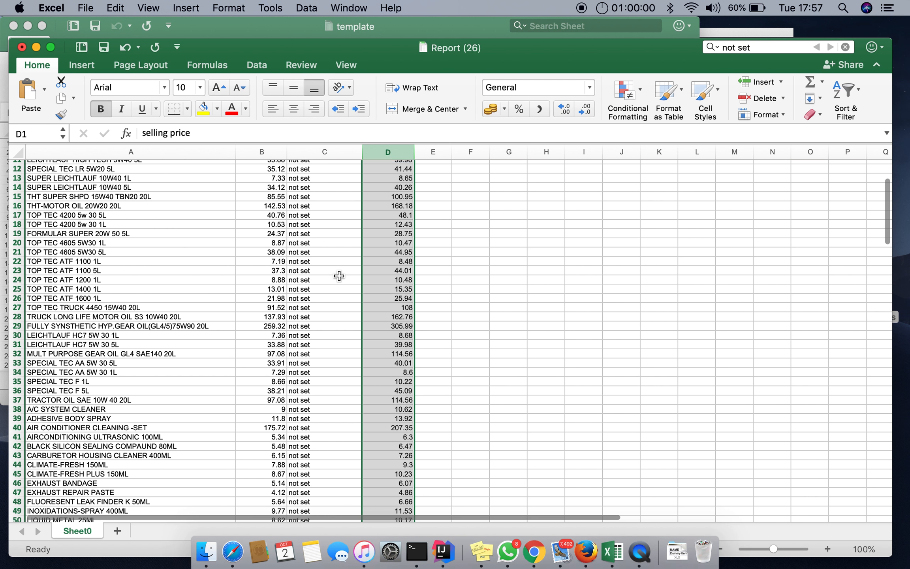
scroll(338, 276, down, 15)
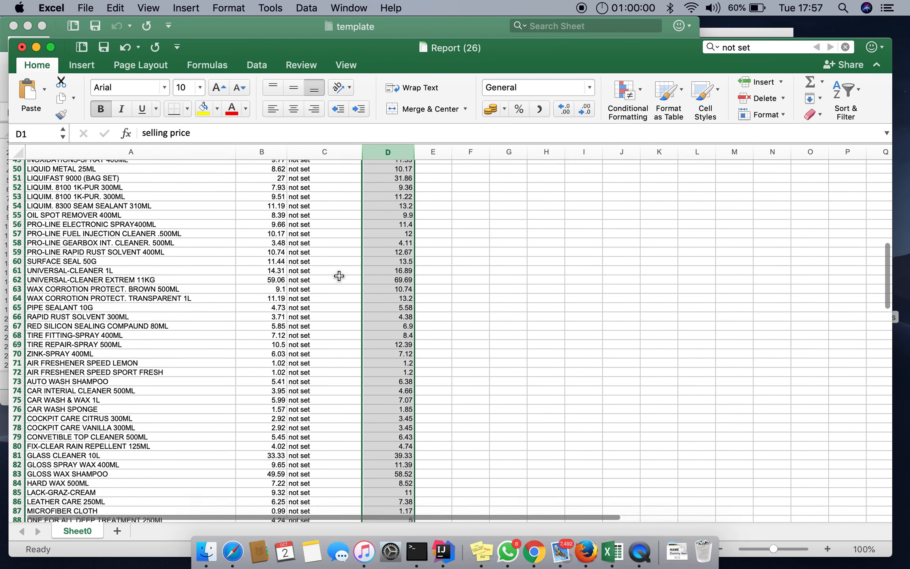
scroll(338, 276, down, 5)
scroll(339, 276, up, 20)
scroll(339, 275, up, 1)
click(313, 182)
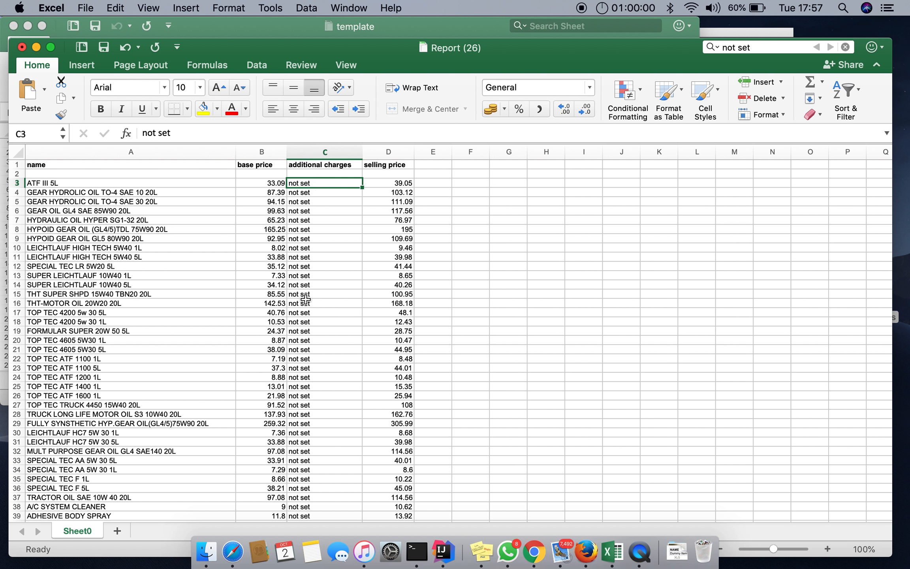
click(304, 355)
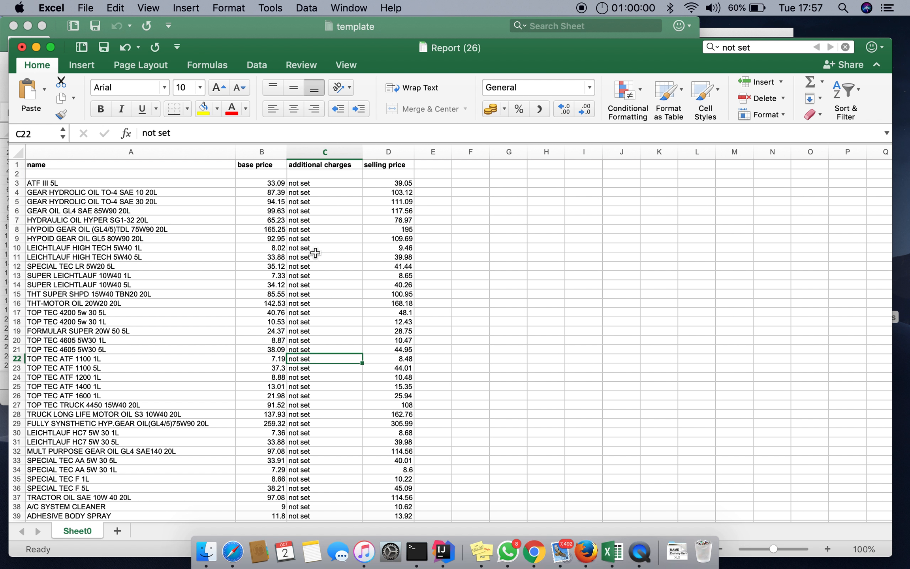
click(314, 184)
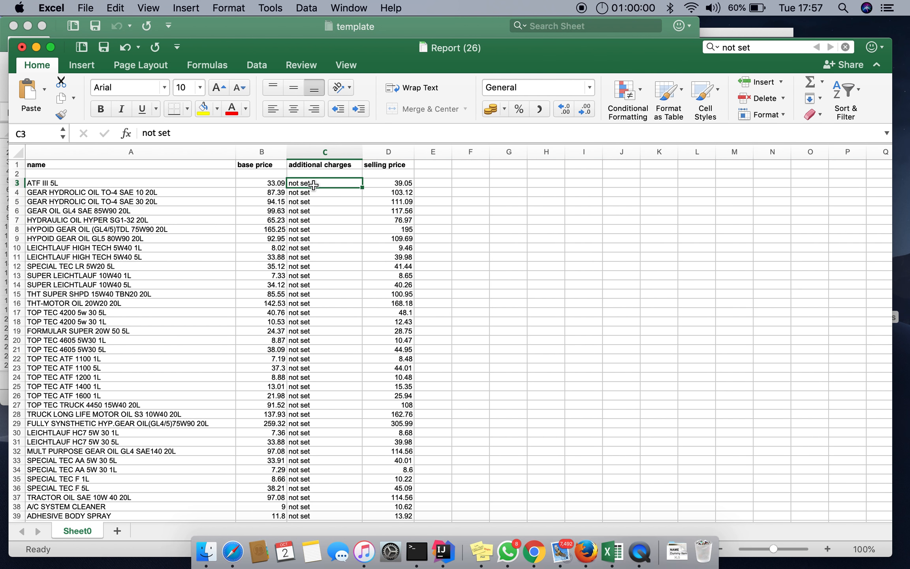
scroll(313, 185, down, 20)
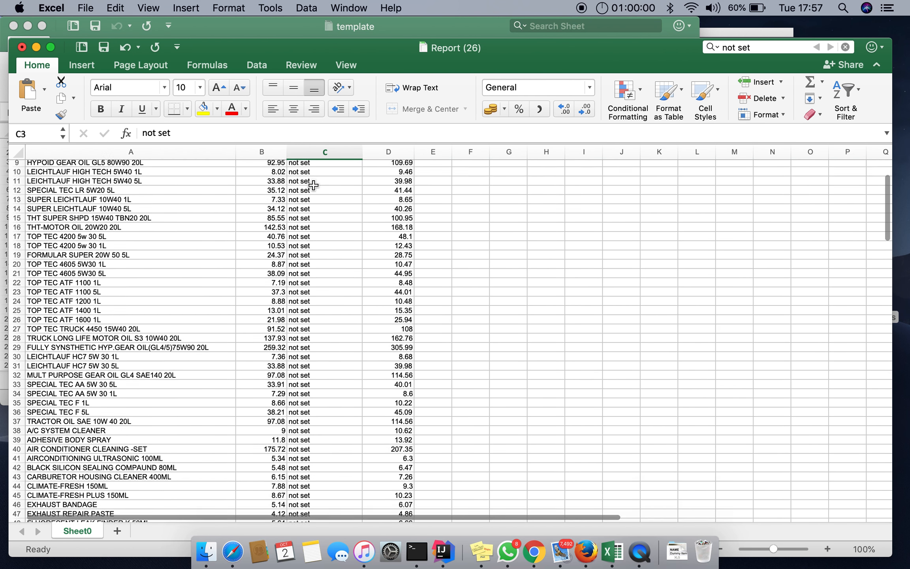
scroll(313, 185, down, 20)
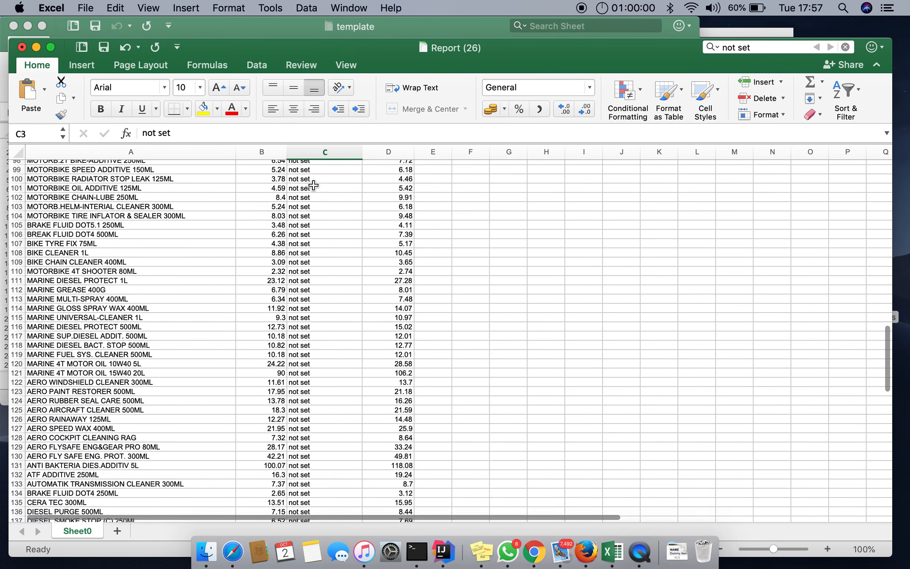
scroll(313, 185, down, 3)
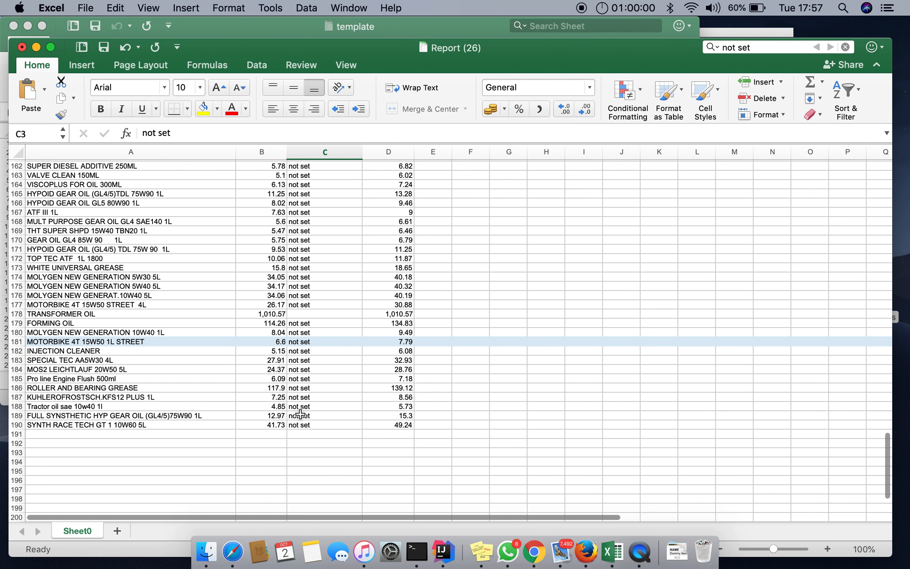
shift+click(300, 425)
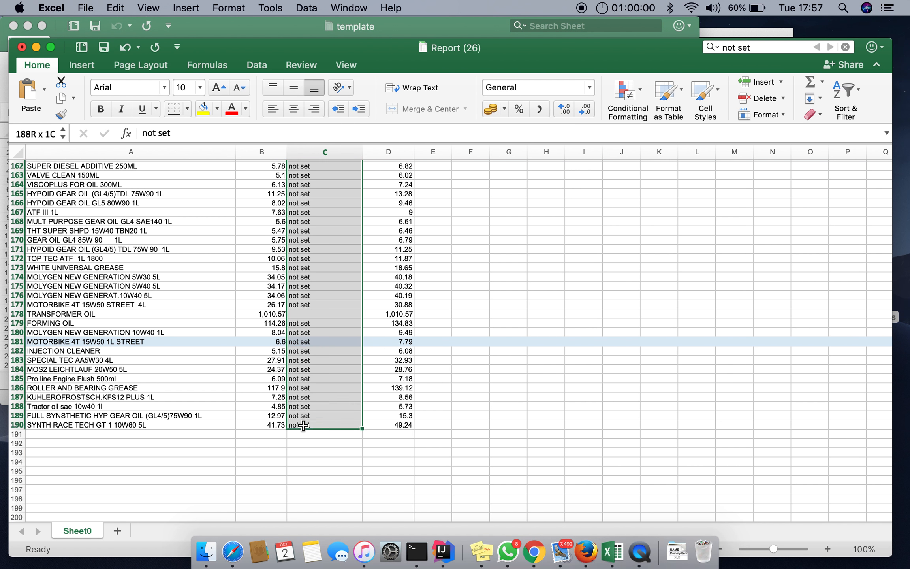
scroll(302, 425, up, 20)
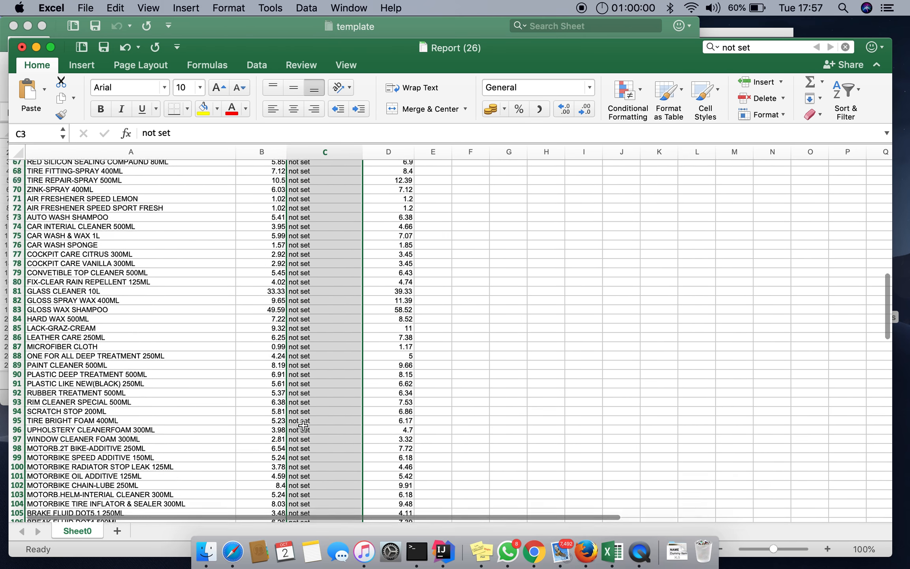
key(Delete)
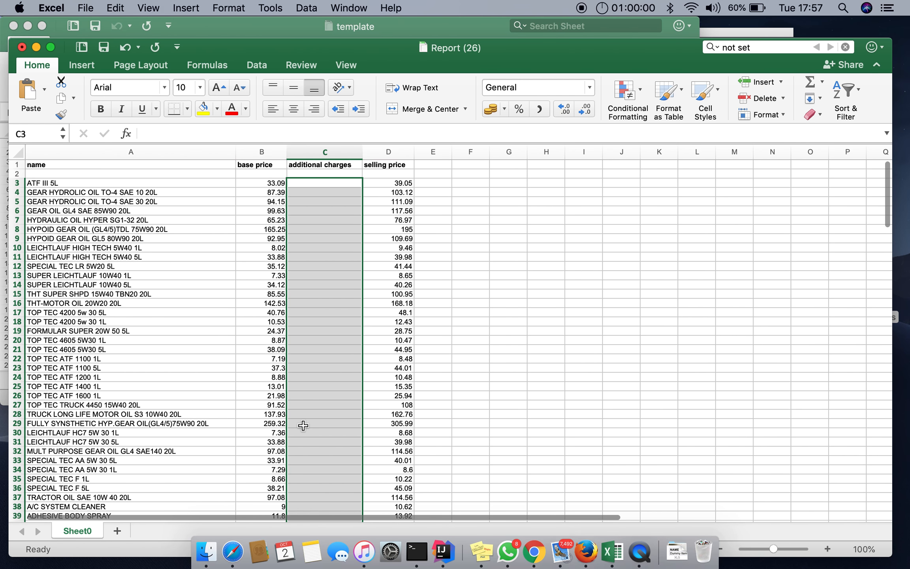
Save the cleaned Report (26) workbook and close both it and the template workbook
scroll(299, 353, down, 5)
scroll(298, 353, down, 20)
scroll(298, 354, down, 20)
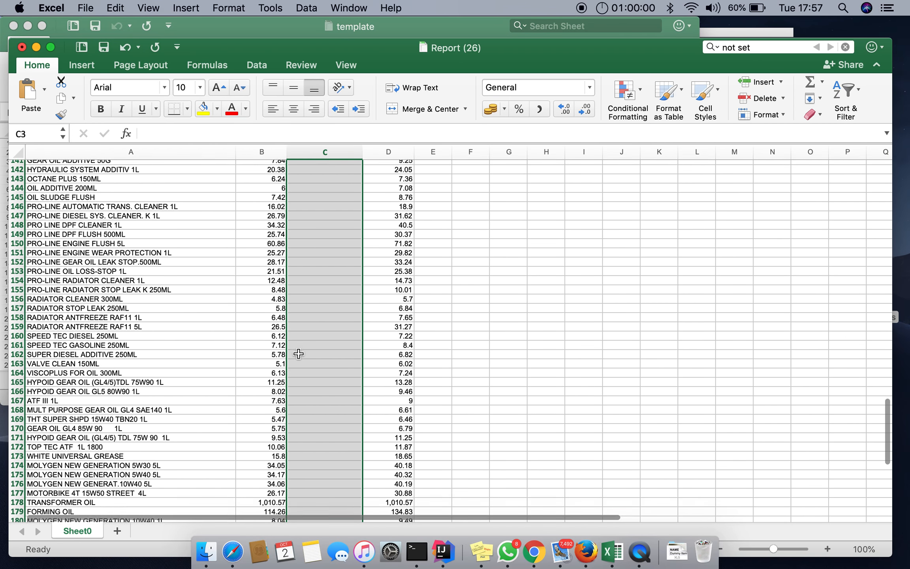
scroll(299, 354, down, 6)
scroll(298, 354, up, 20)
scroll(298, 354, up, 5)
click(253, 247)
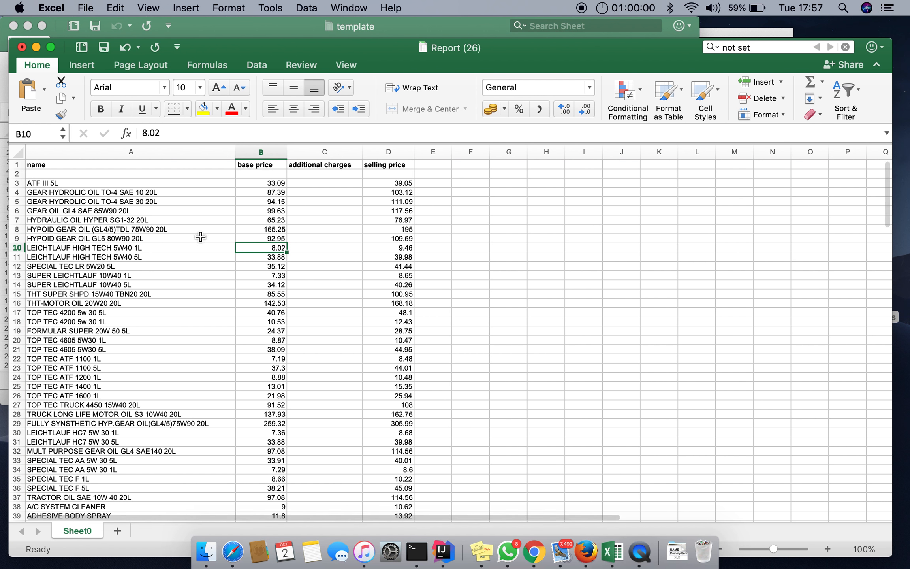
key(super+s)
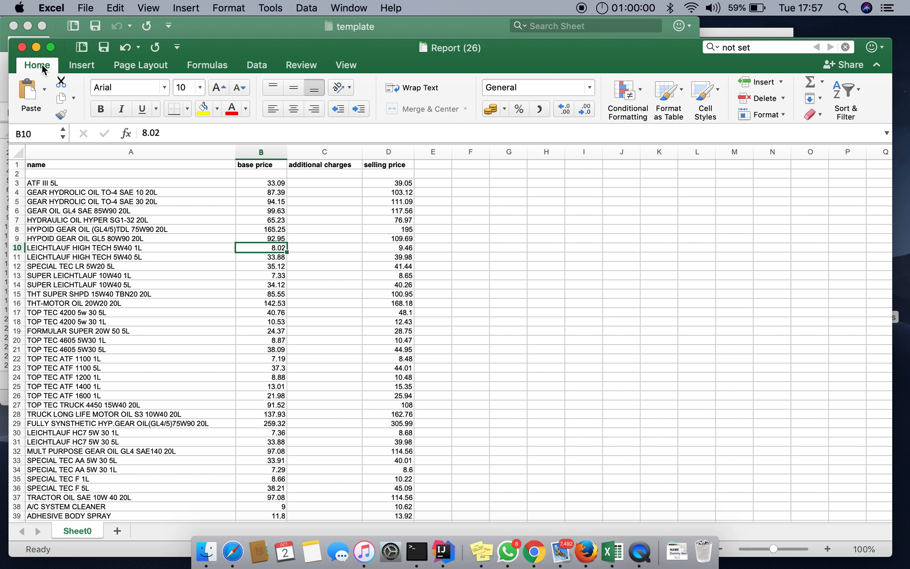
click(22, 47)
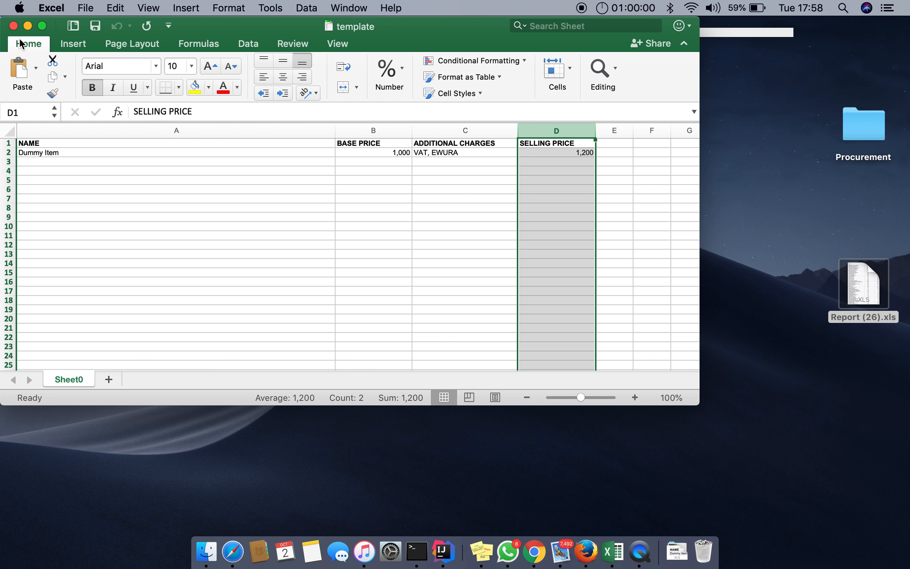
click(14, 27)
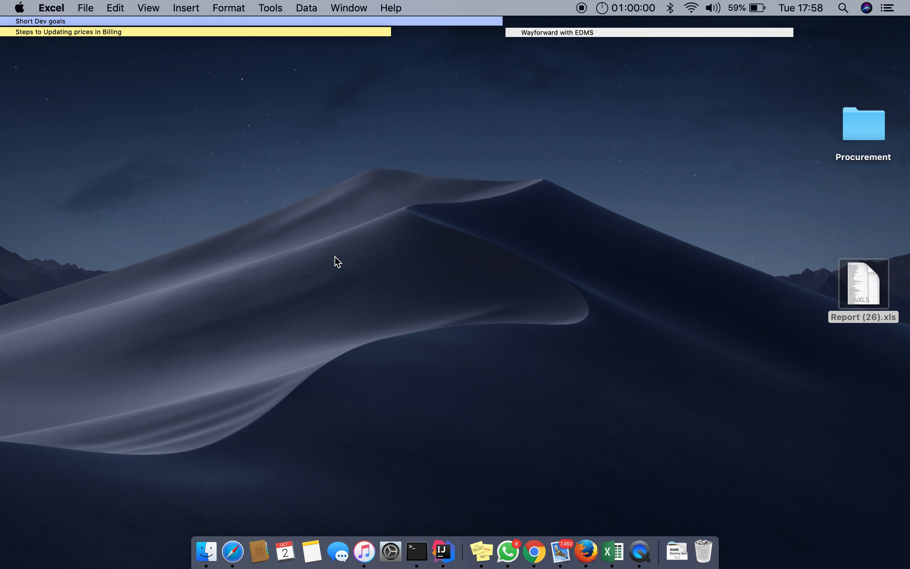
Switch to the billing module in Safari, upload Report (26).xls from the Desktop into the Retail price list, and review the list
click(872, 304)
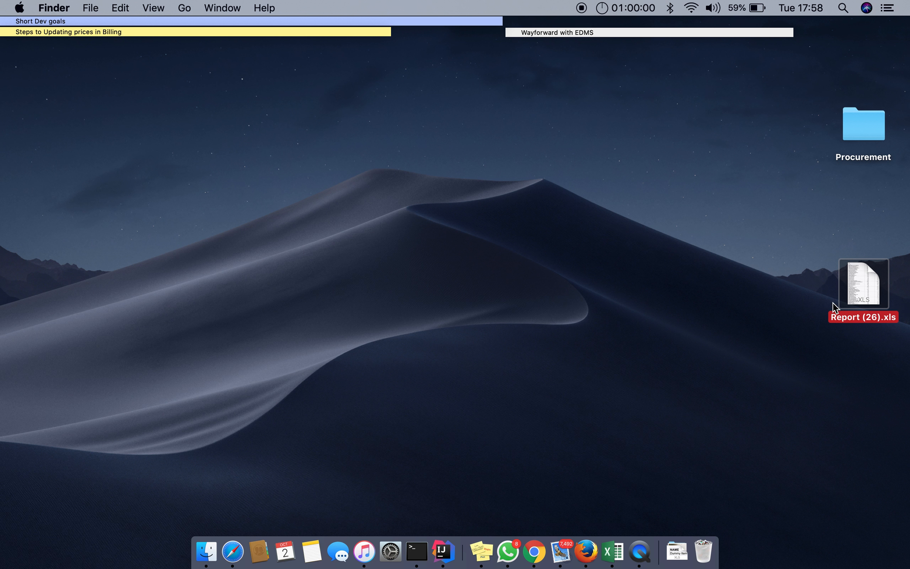
key(super+Tab)
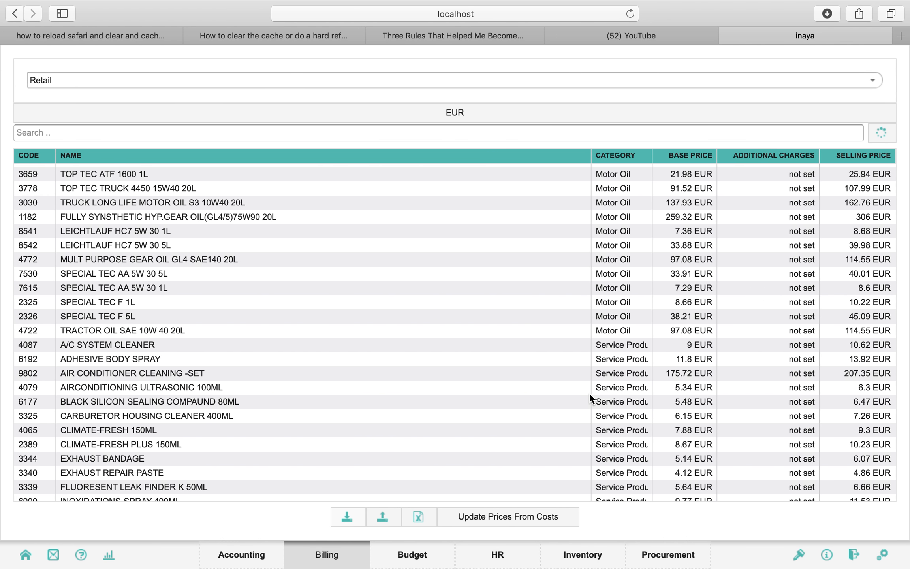
click(380, 515)
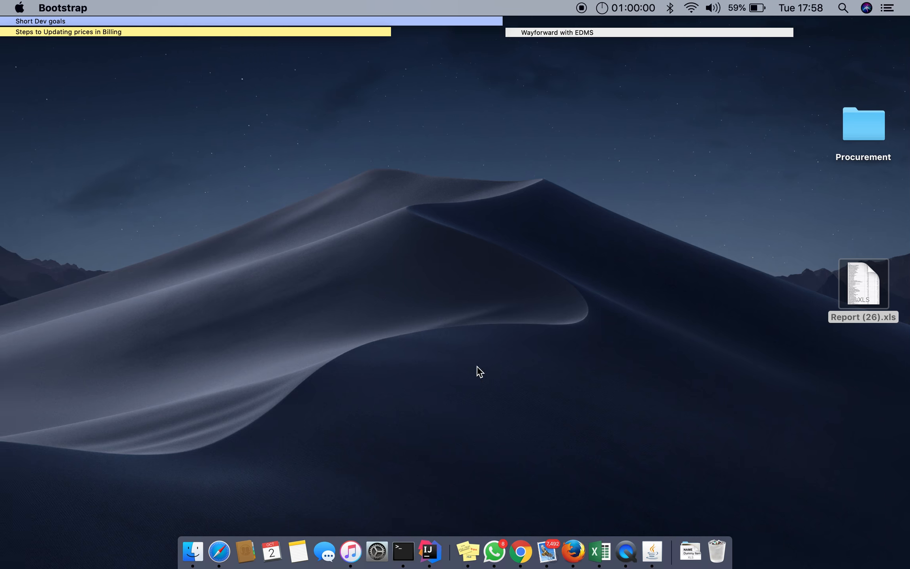
key(ctrl+Right)
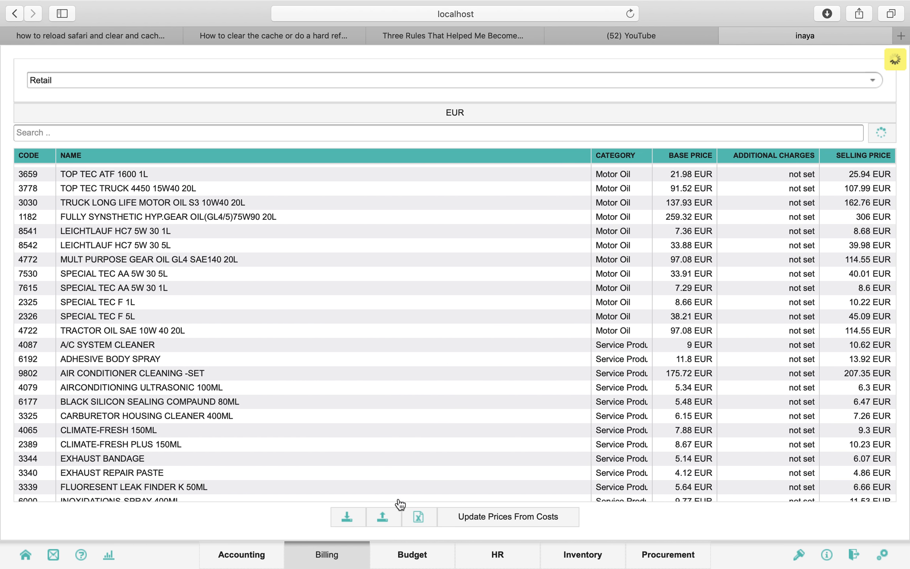
click(392, 514)
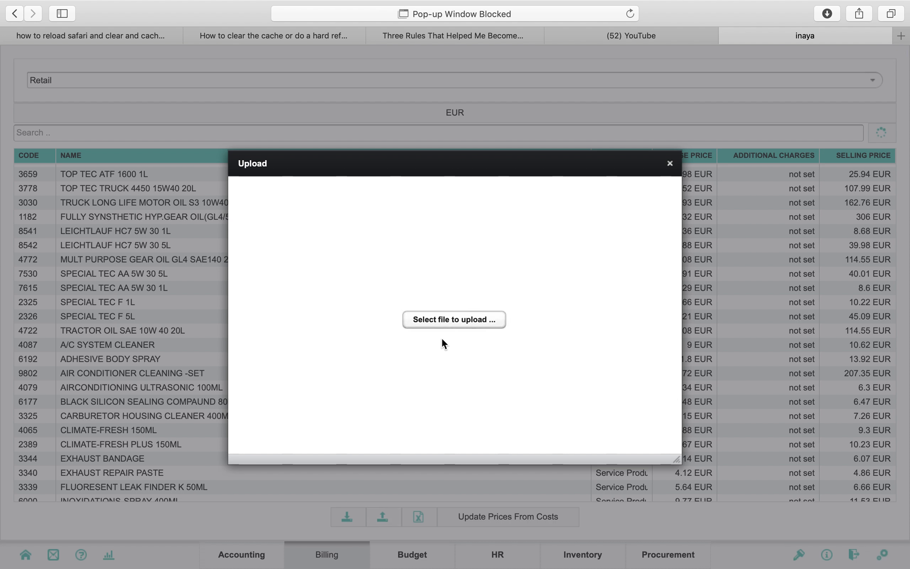
click(448, 321)
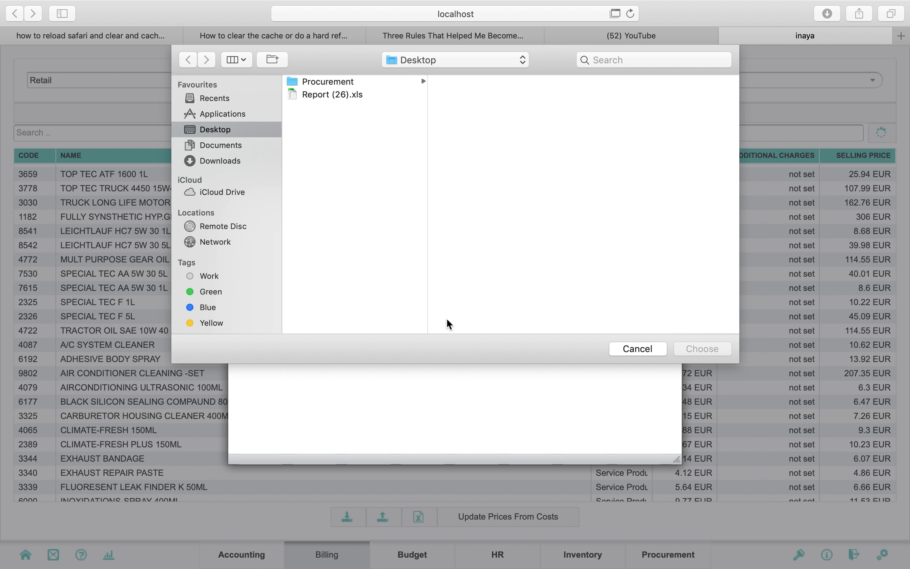
double_click(348, 95)
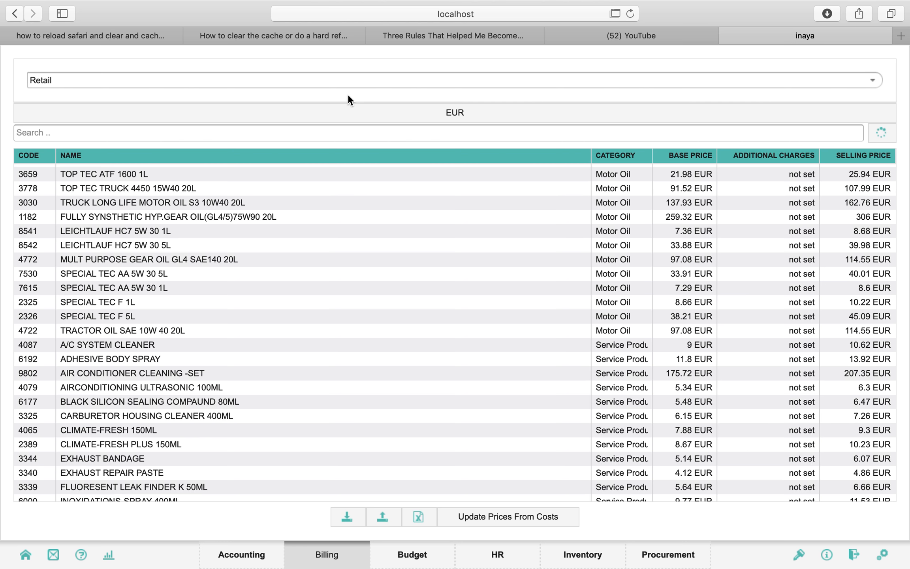
scroll(338, 263, down, 10)
scroll(339, 264, down, 10)
scroll(338, 263, up, 20)
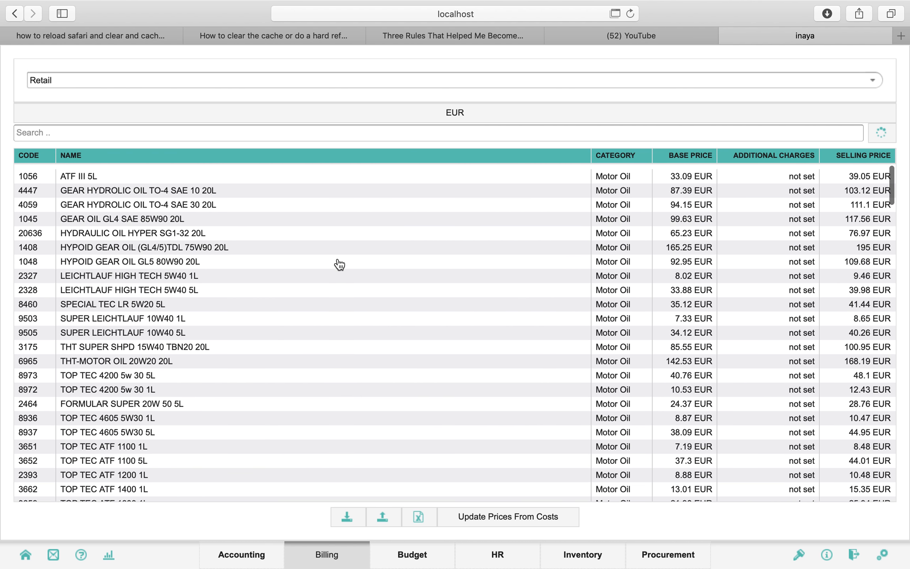
Reopen Report (26).xls in Excel, search for "automatik" and check that item's base price and selling price
key(ctrl+Left)
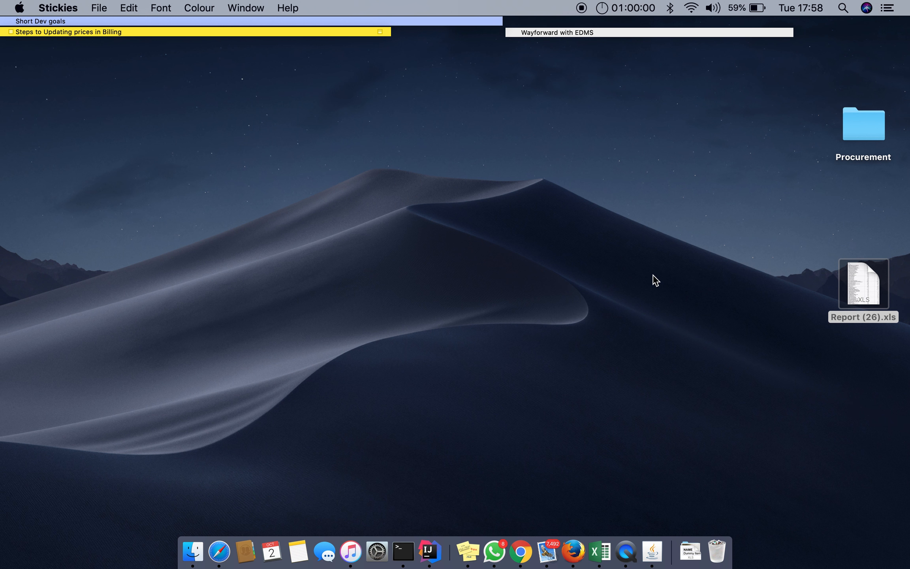
double_click(865, 278)
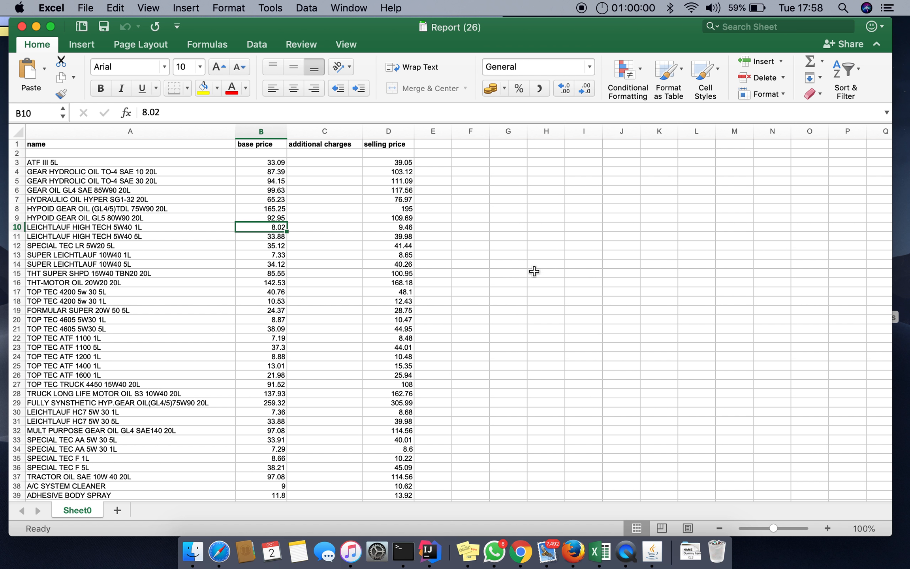
click(728, 26)
text(automatik)
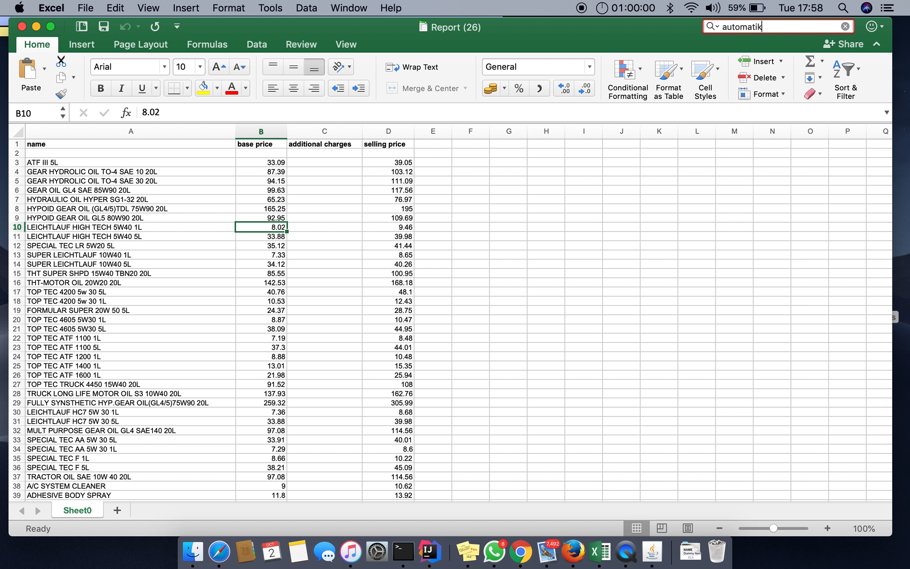
key(Return)
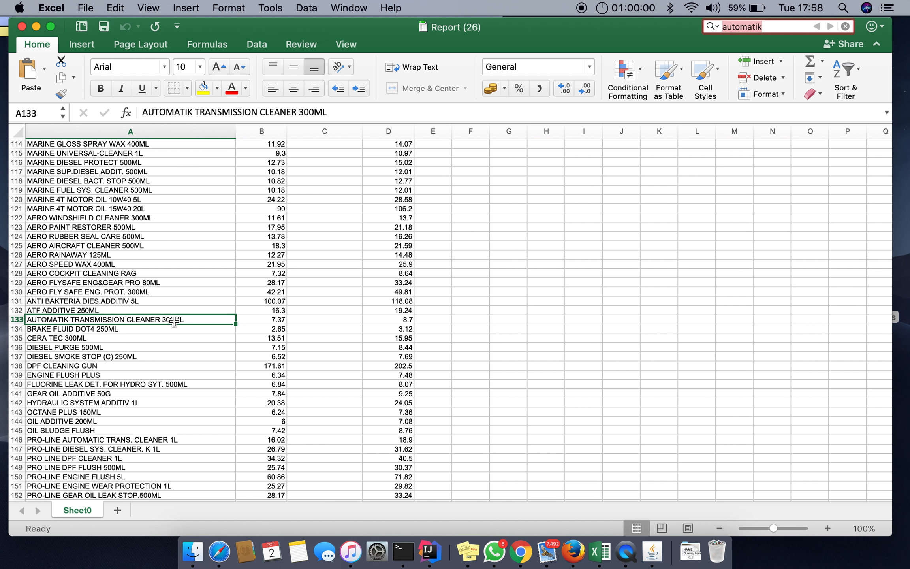
click(268, 322)
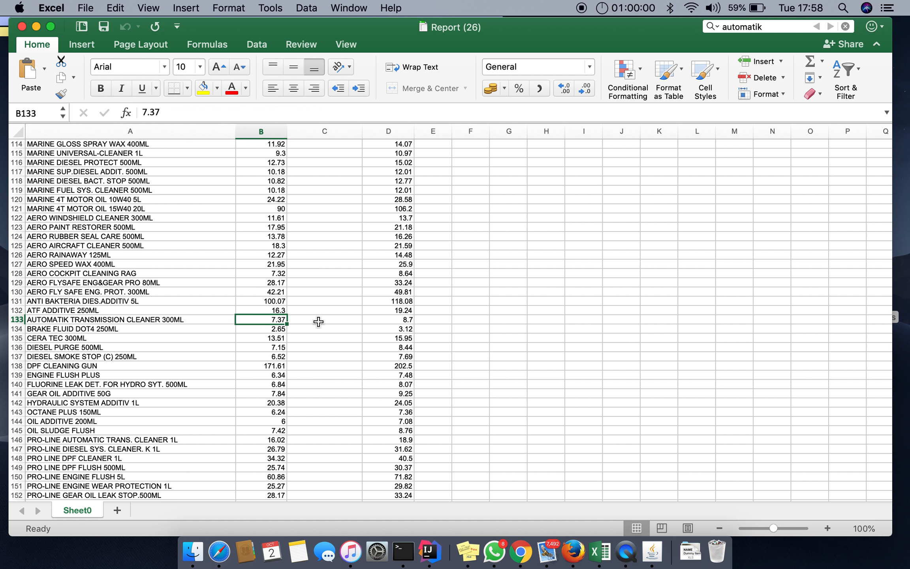
click(394, 323)
Switch back to the Retail price list in Safari, search for "automatik" and inspect the price details of AUTOMATIK TRANSMISSION CLEANER 300ML
key(ctrl+Right)
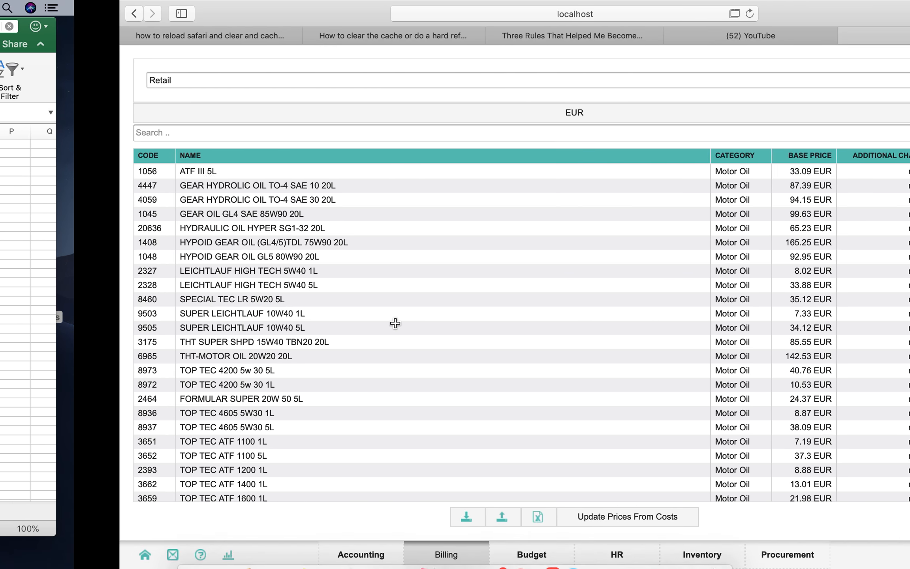
click(289, 130)
text(automatik)
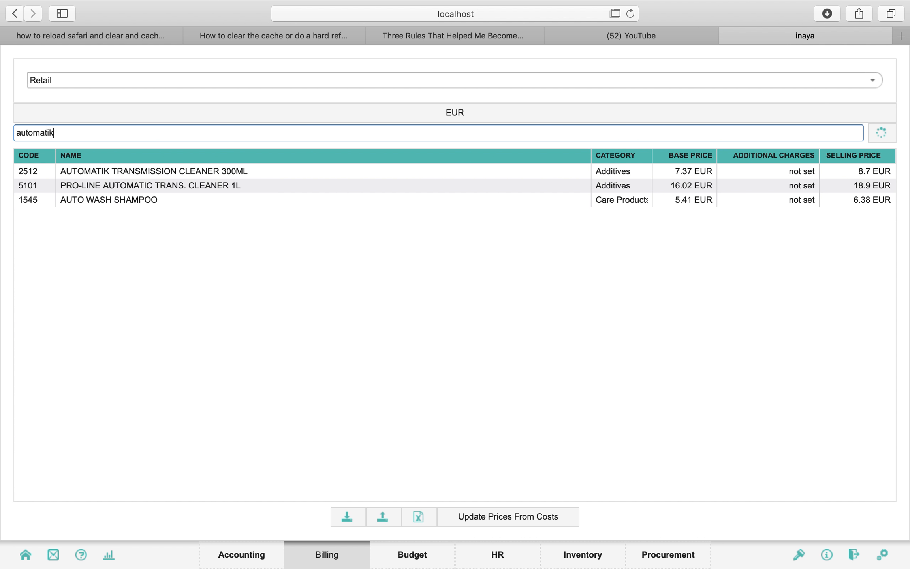
double_click(264, 171)
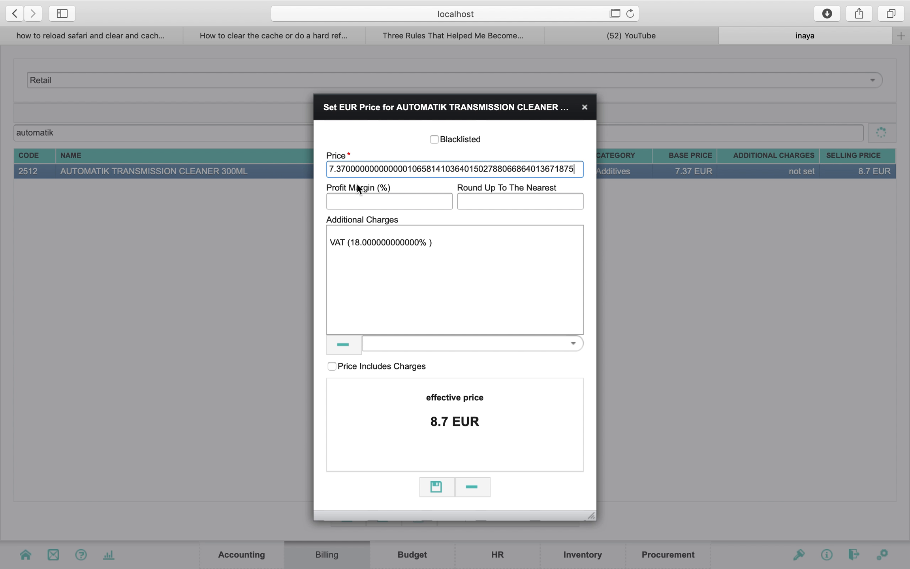
click(585, 106)
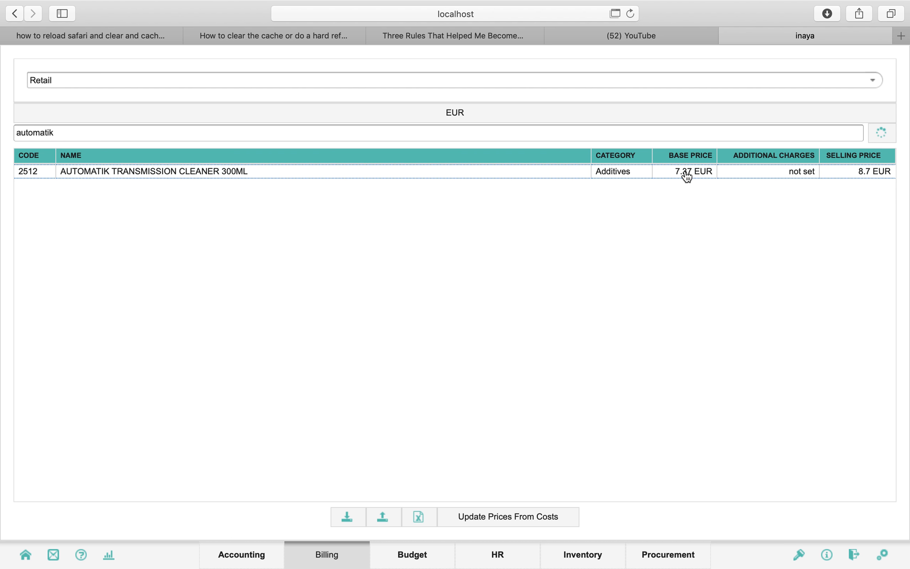
Compare the item's prices with the Excel report once more and return to the web application's home page
key(ctrl+Left)
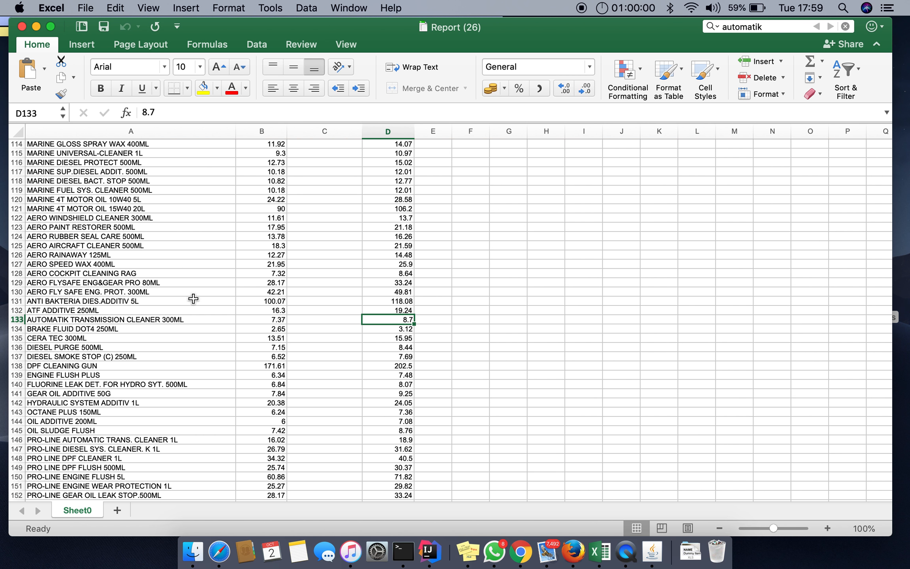
key(ctrl+Right)
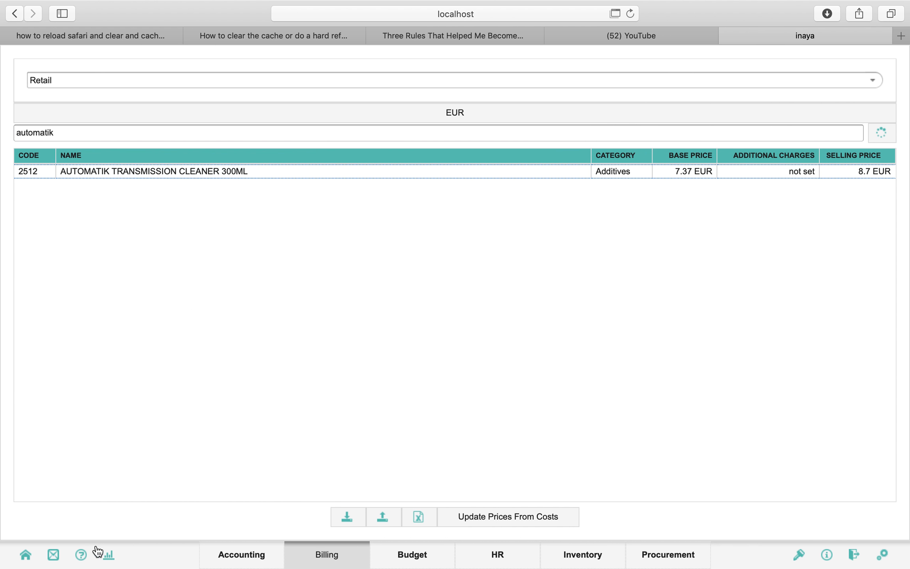
click(25, 554)
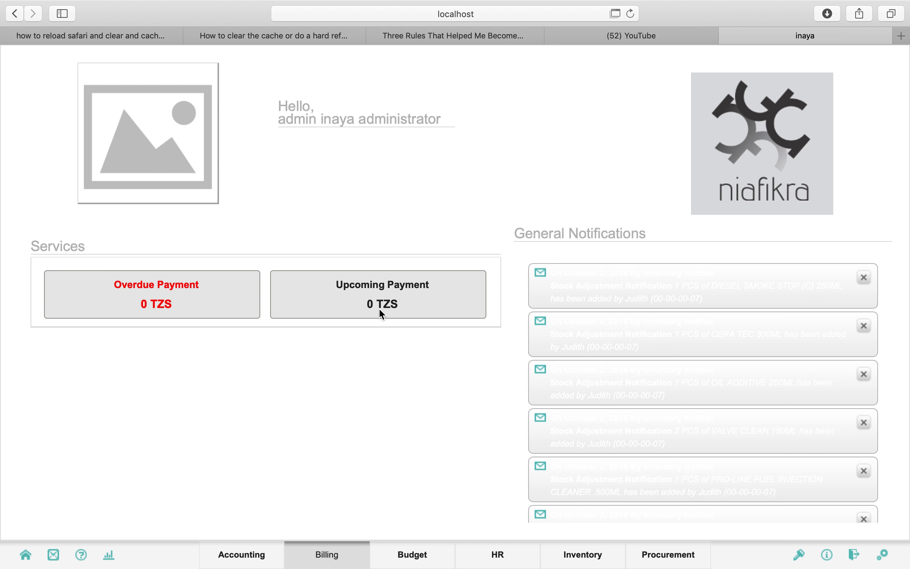
mouse_move(536, 4)
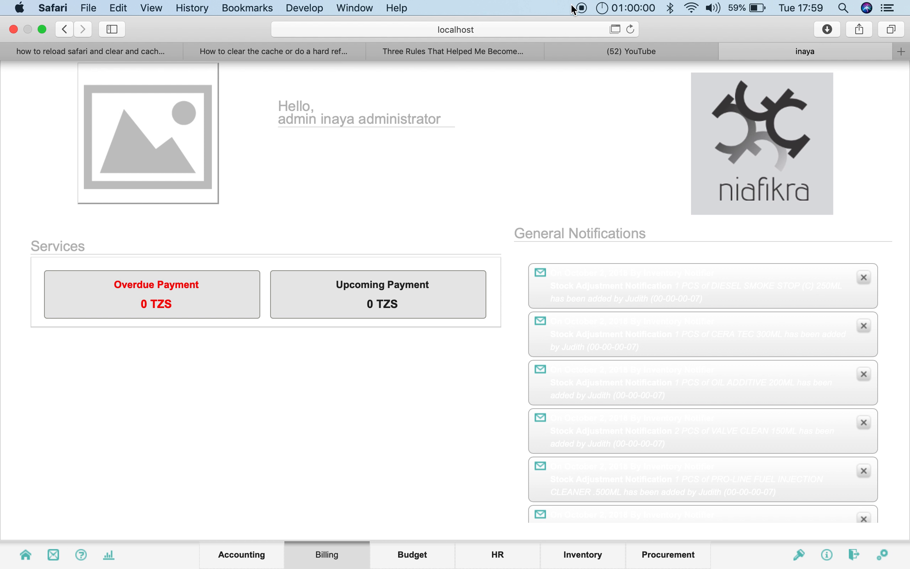